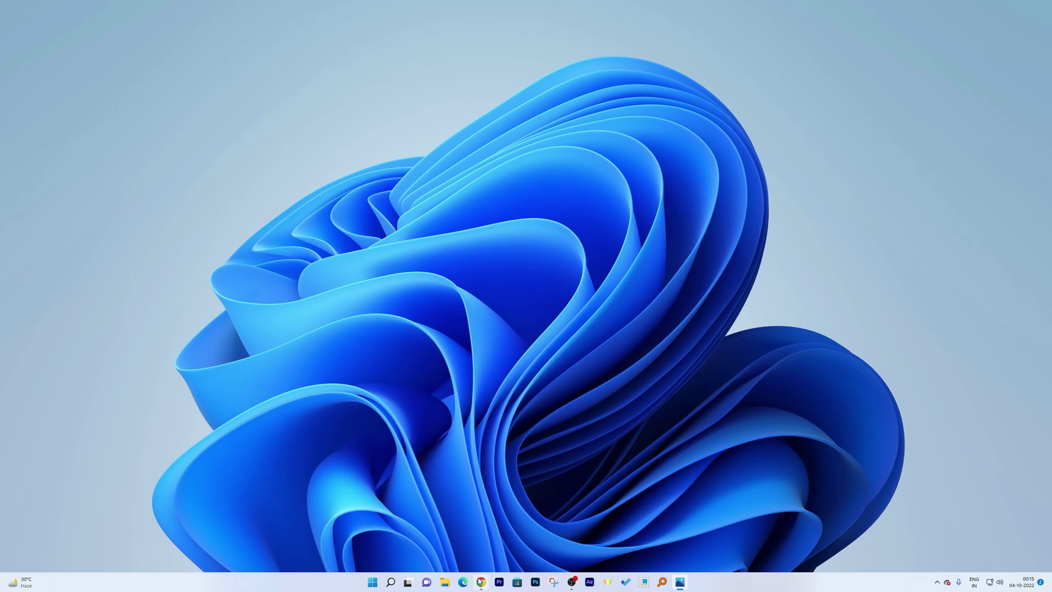
Open a new Chrome window and load office.com
right_click(478, 573)
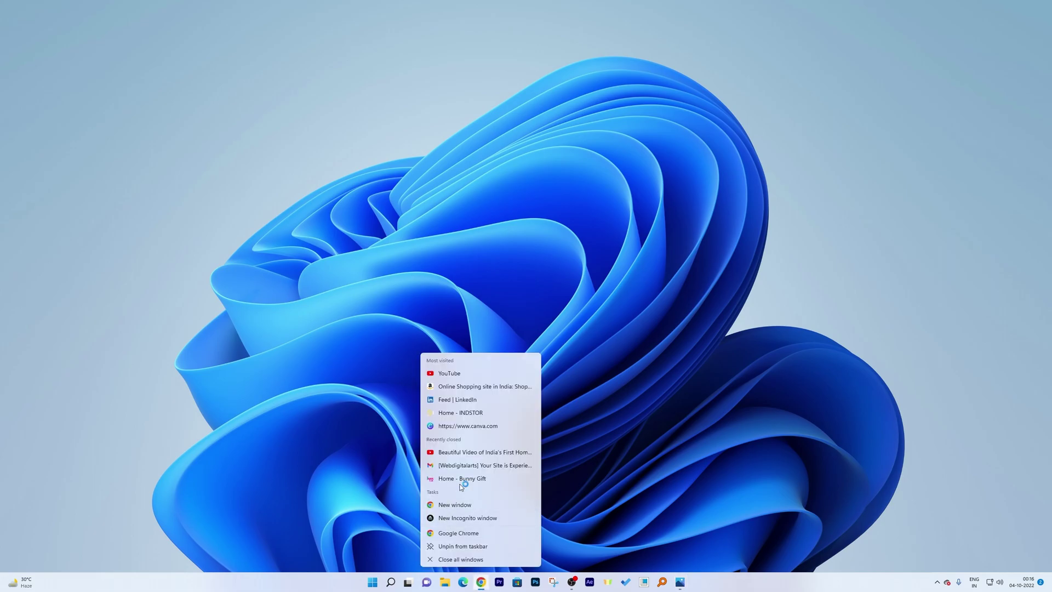
click(452, 499)
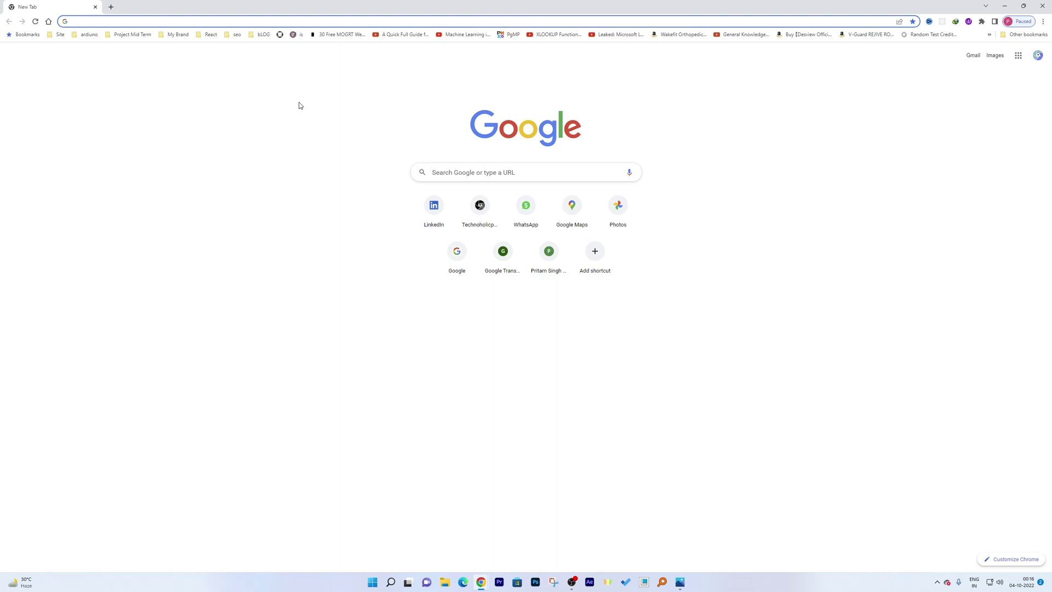
text(office.com)
key(Return)
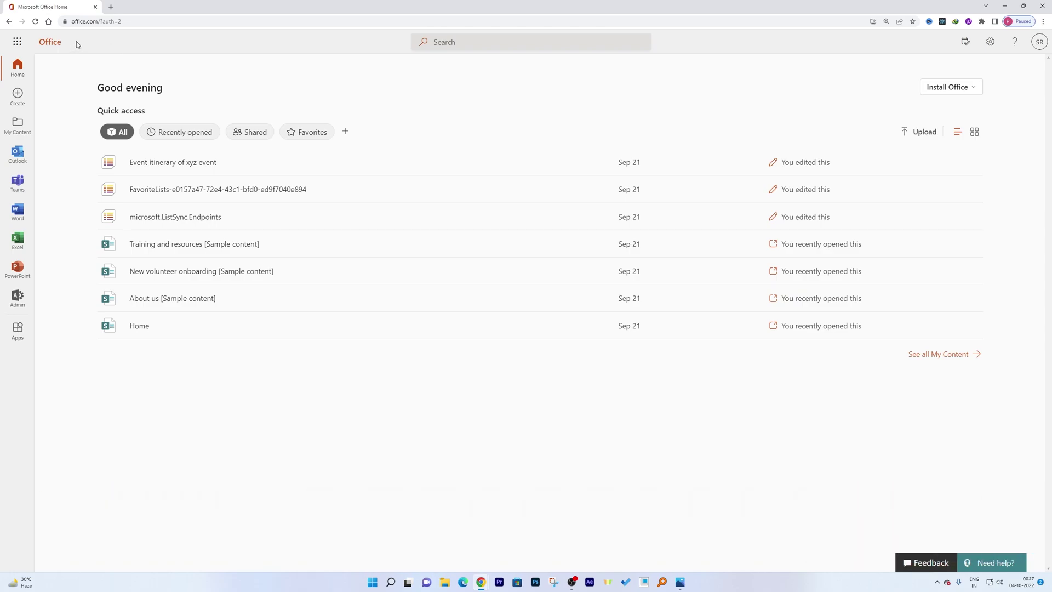
Launch Microsoft Lists from the Office app launcher
click(16, 42)
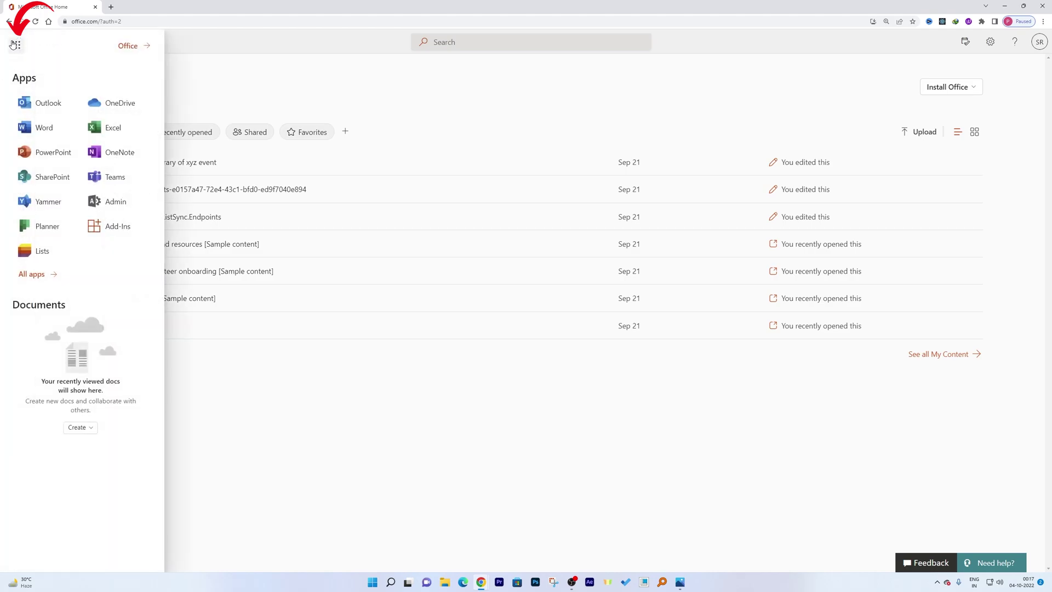
click(39, 252)
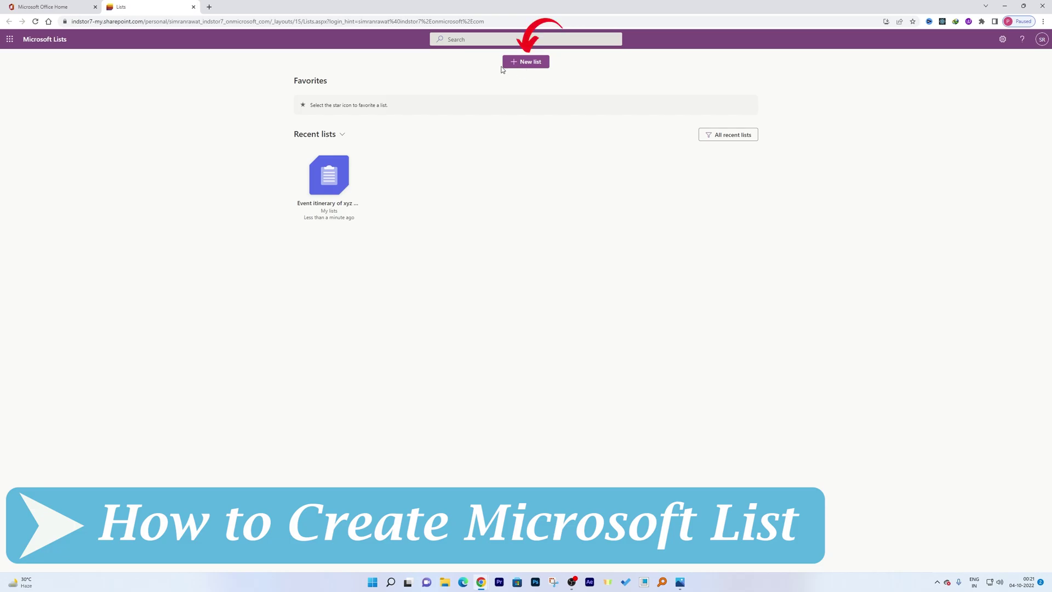
Start a new list with + New list on the Lists home page
click(527, 63)
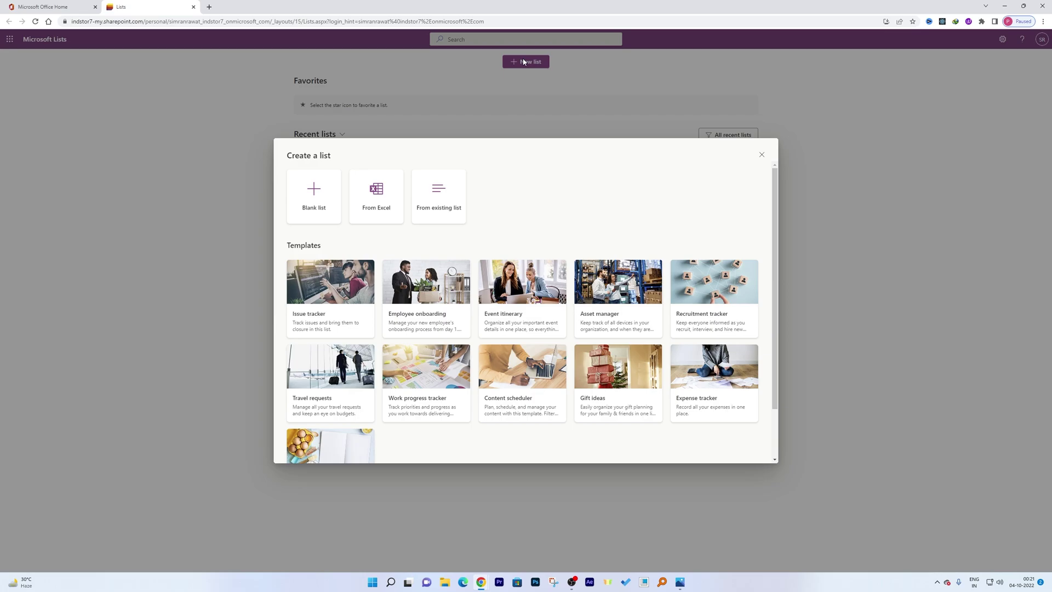
Preview the Issue tracker template in the Create a list dialog
scroll(450, 247, down, 2)
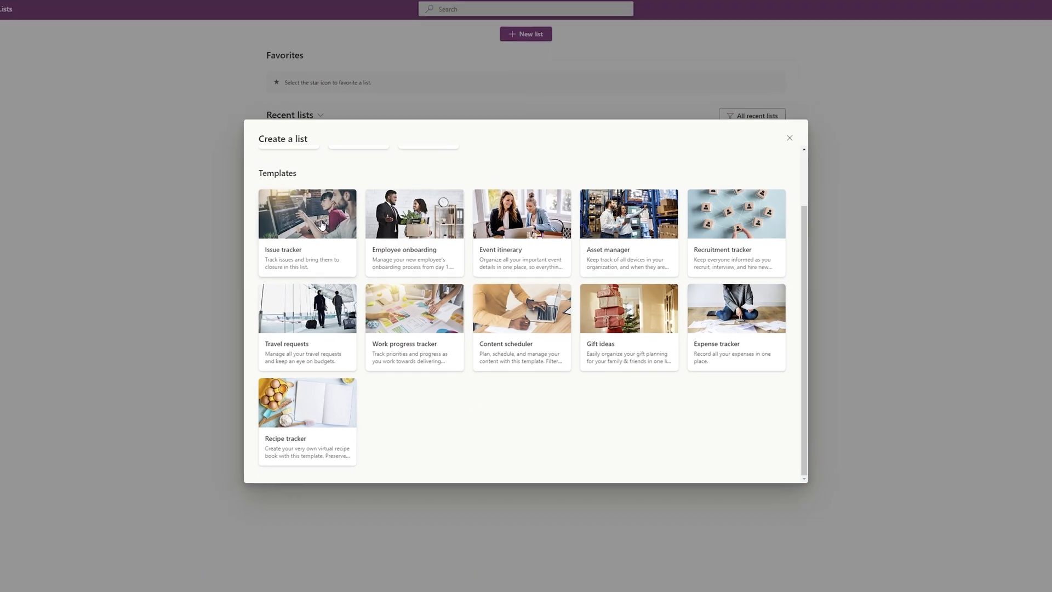
click(342, 229)
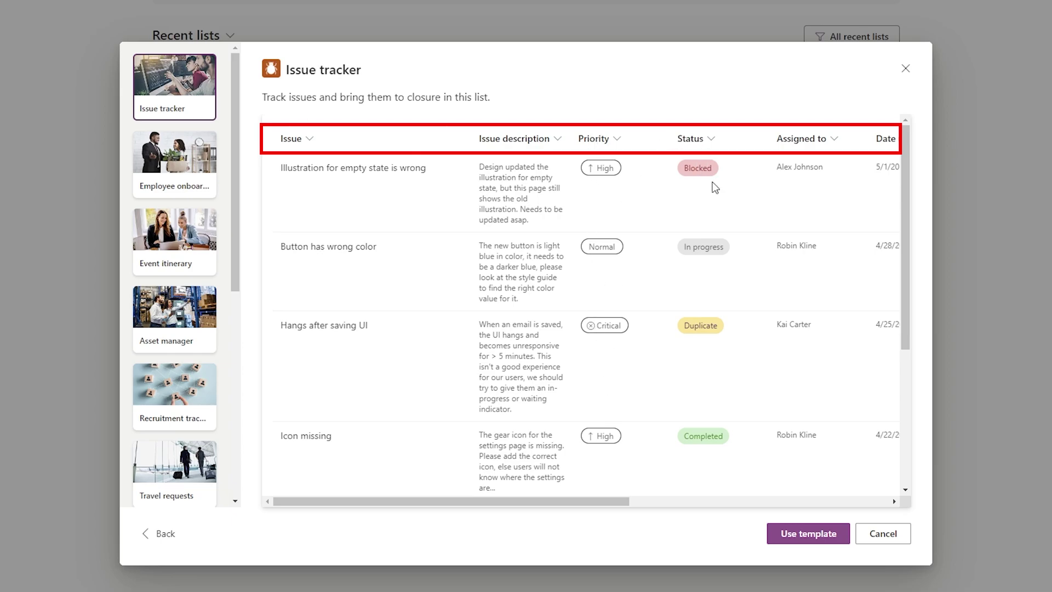
Compare the Employee onboarding and Event itinerary template previews
drag(567, 501, 800, 506)
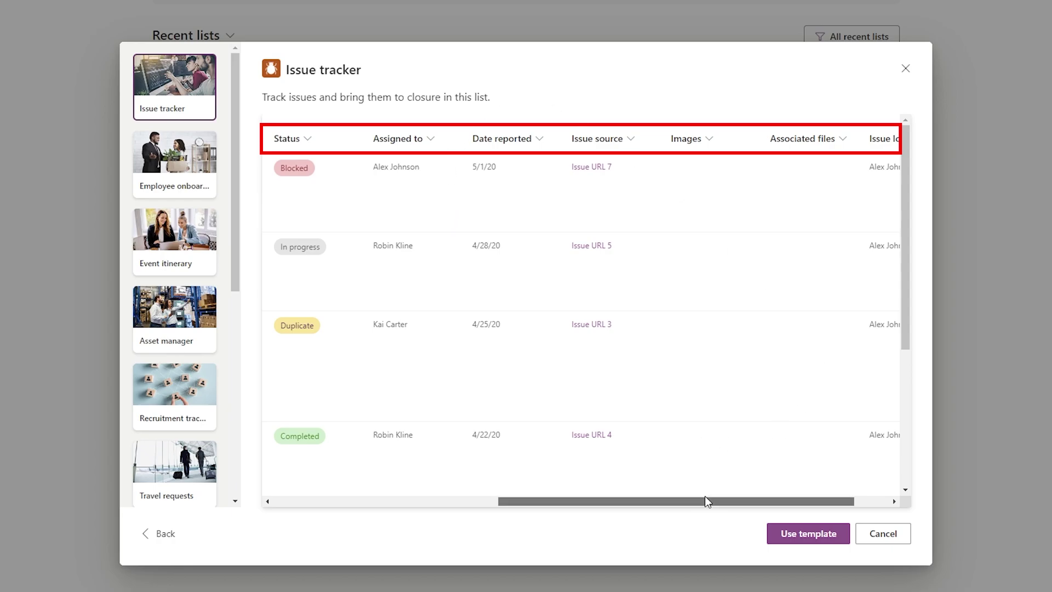
drag(705, 501, 481, 501)
drag(906, 248, 915, 369)
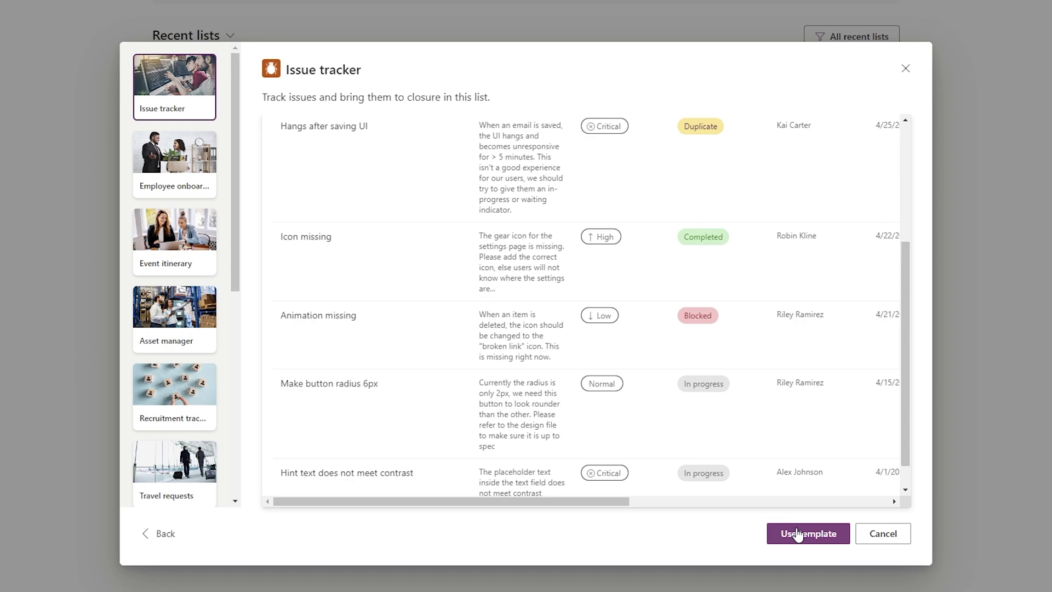
click(191, 156)
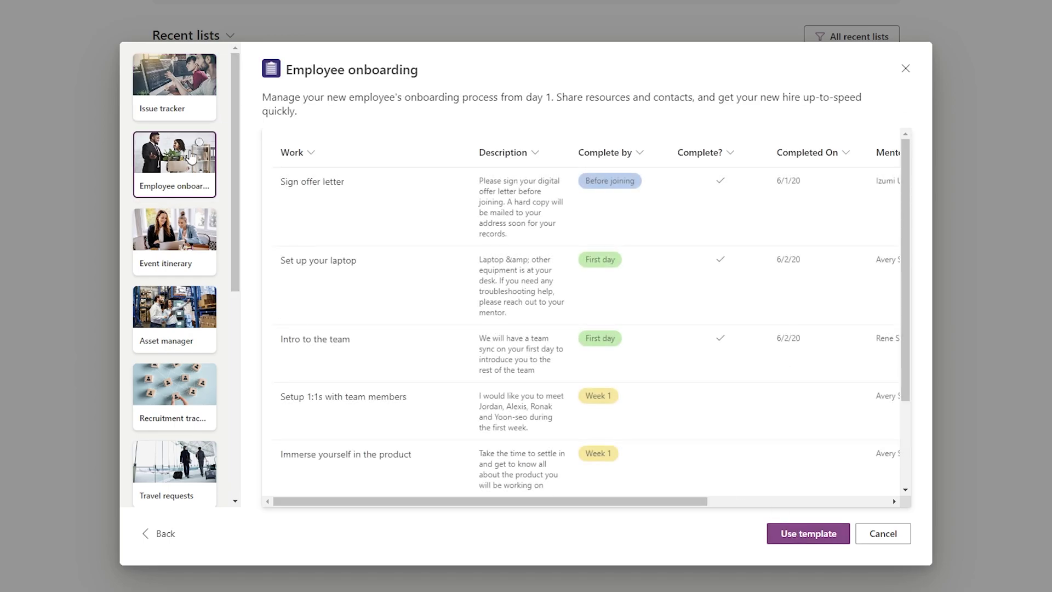
click(180, 233)
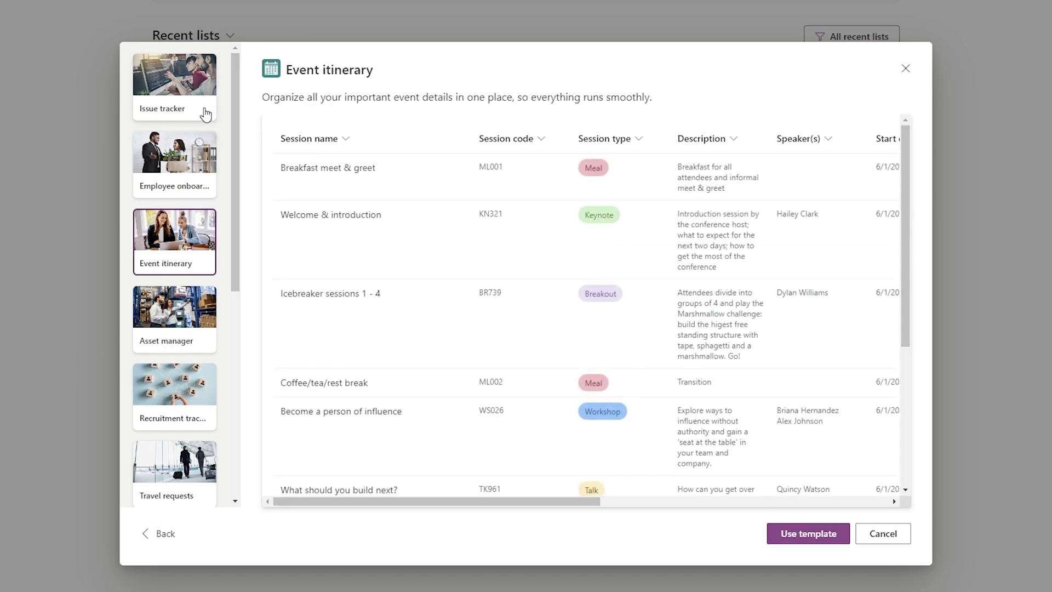
Go back to the Issue tracker template and use it for the new list
click(186, 97)
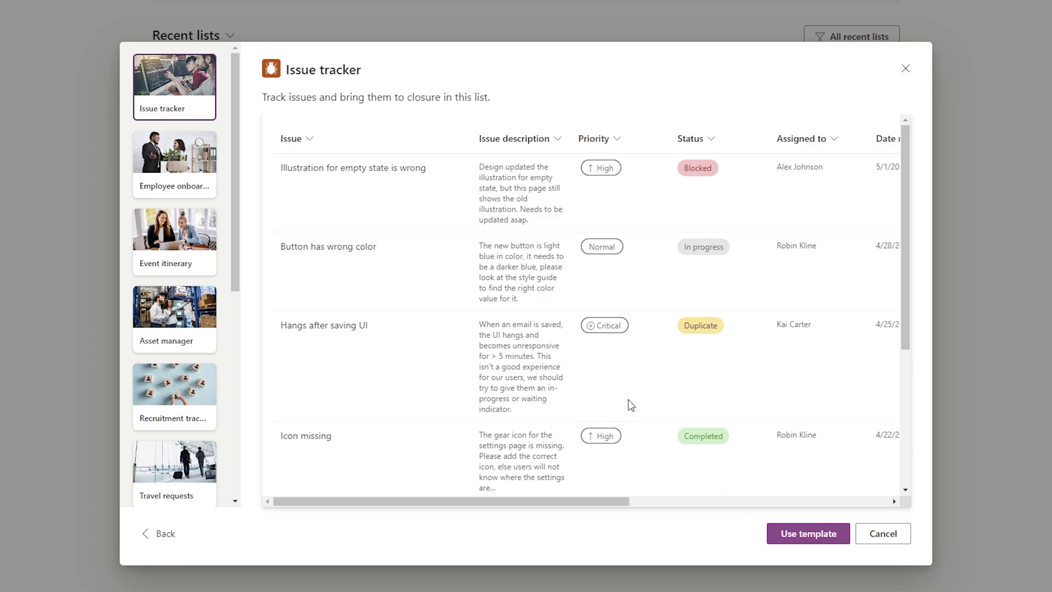
click(794, 538)
click(797, 536)
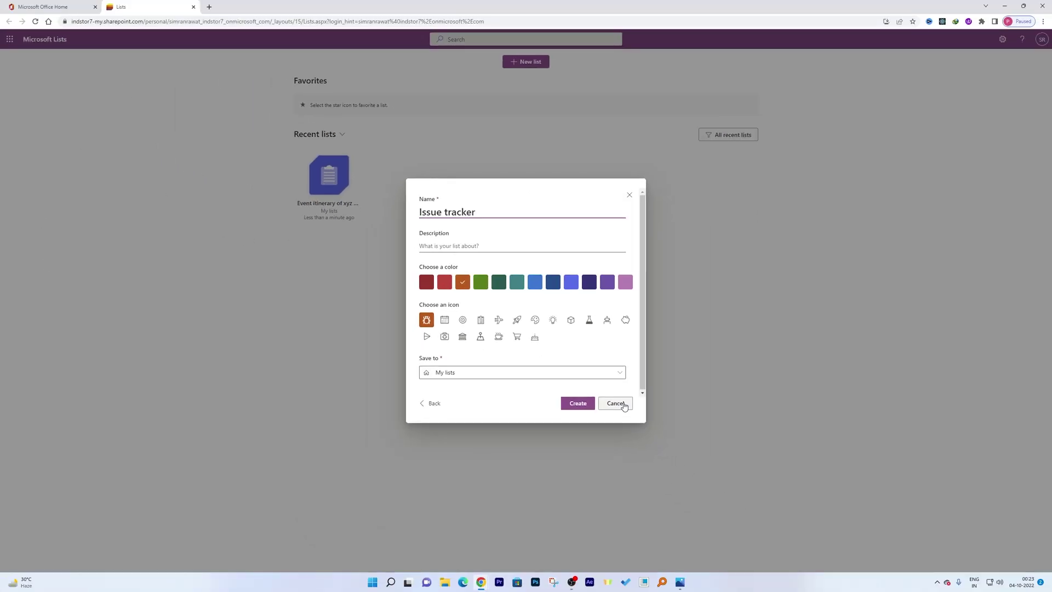
click(624, 406)
click(517, 64)
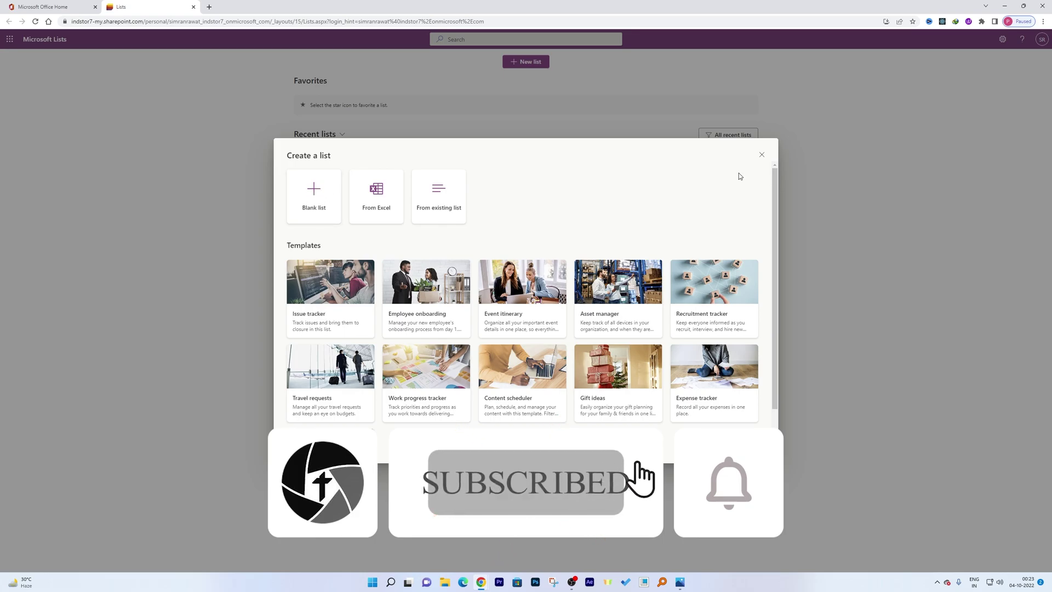
click(761, 154)
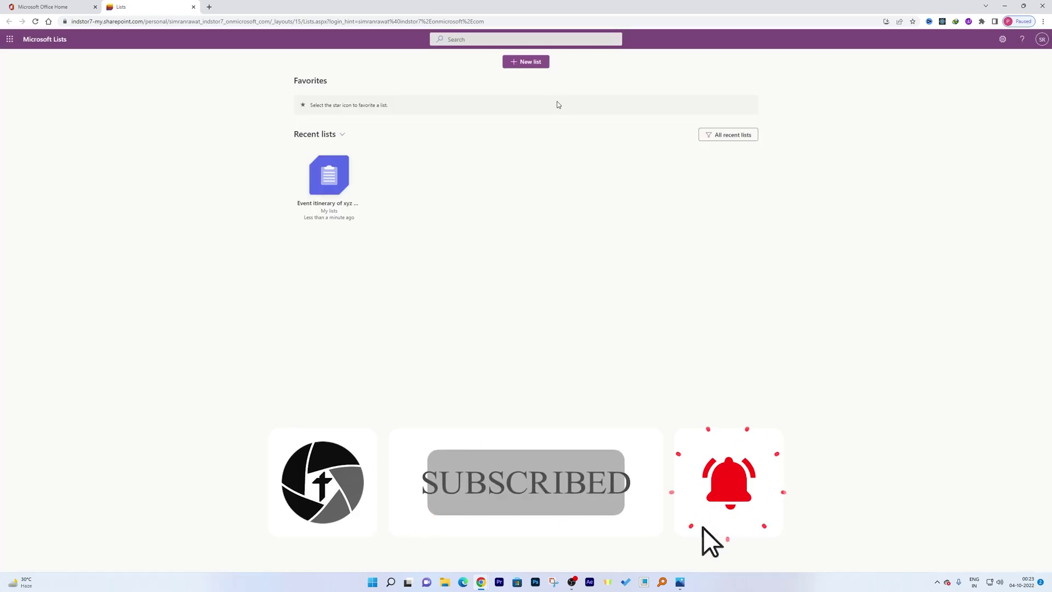
click(523, 62)
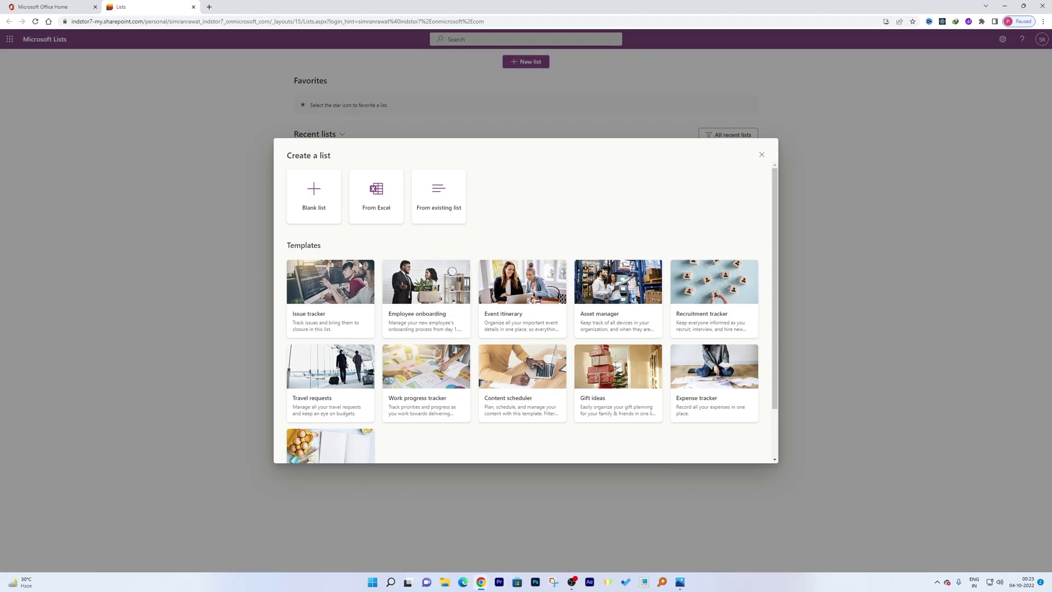
click(331, 301)
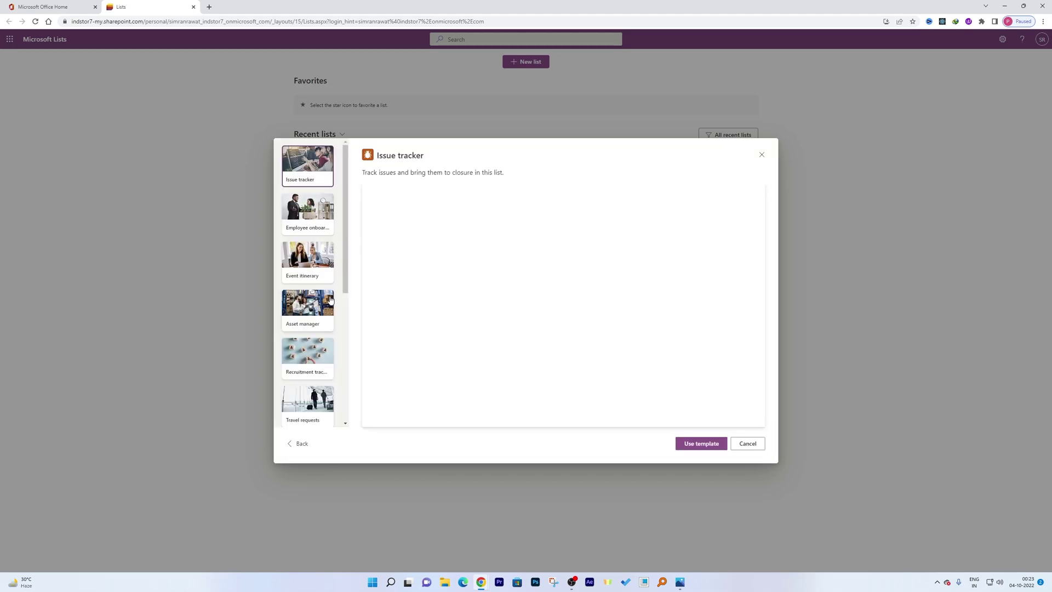
Rename the list to 'Issue tracker Youtube'
click(691, 443)
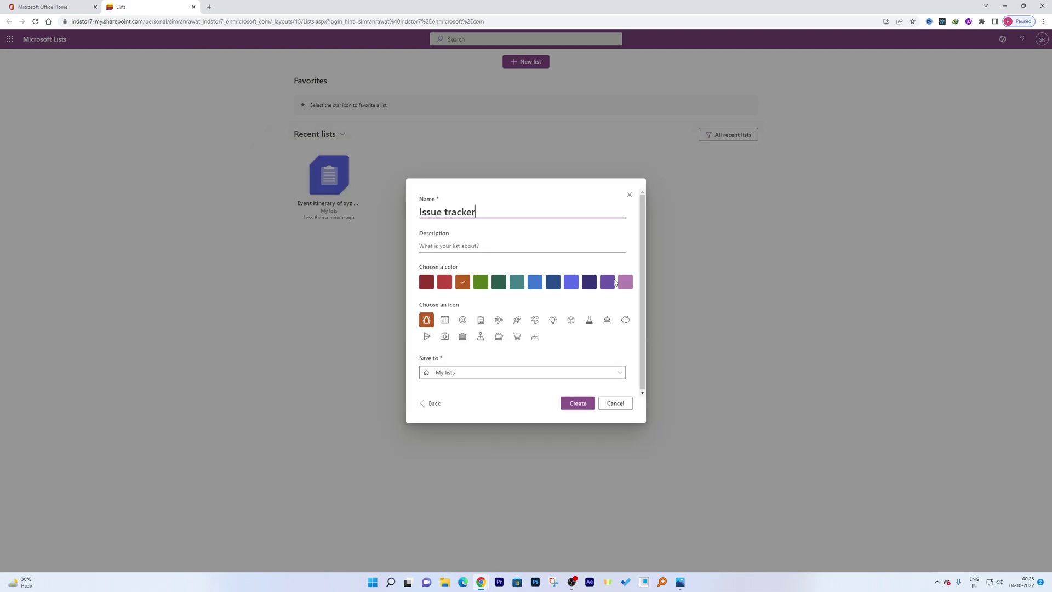
click(494, 240)
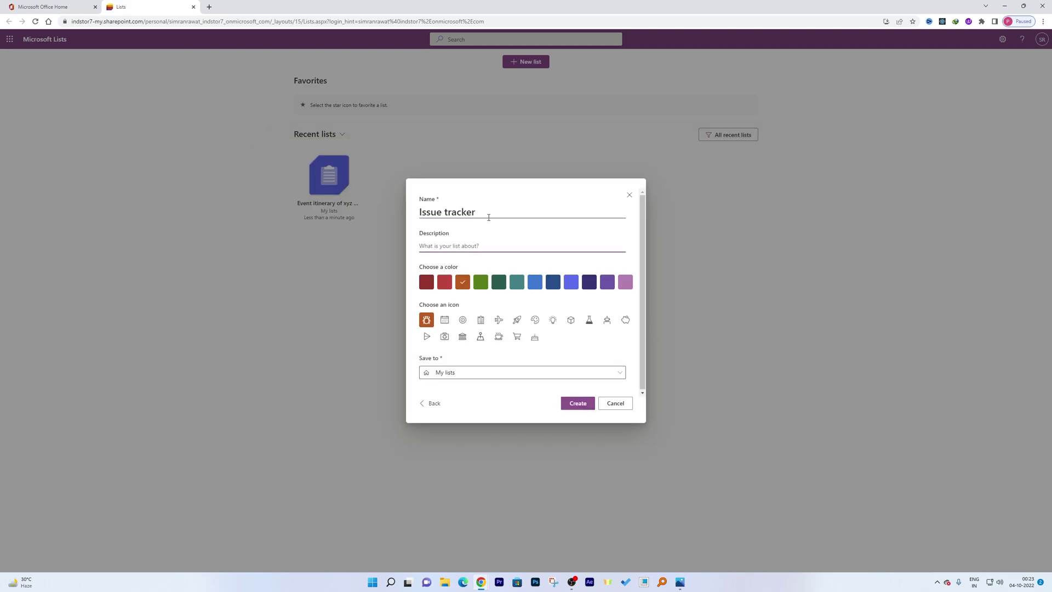
drag(489, 213, 408, 204)
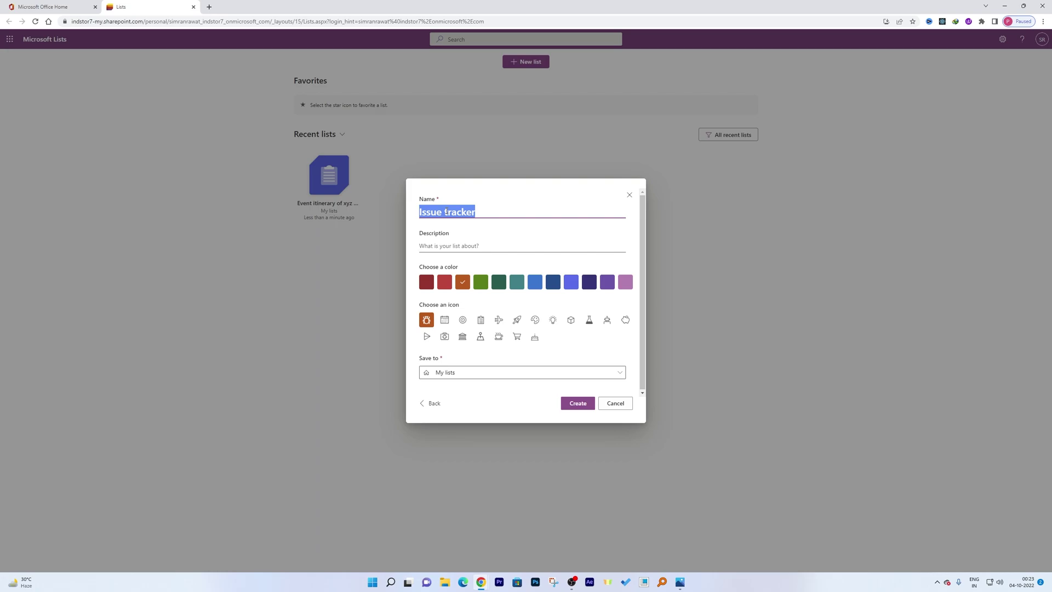
key(End)
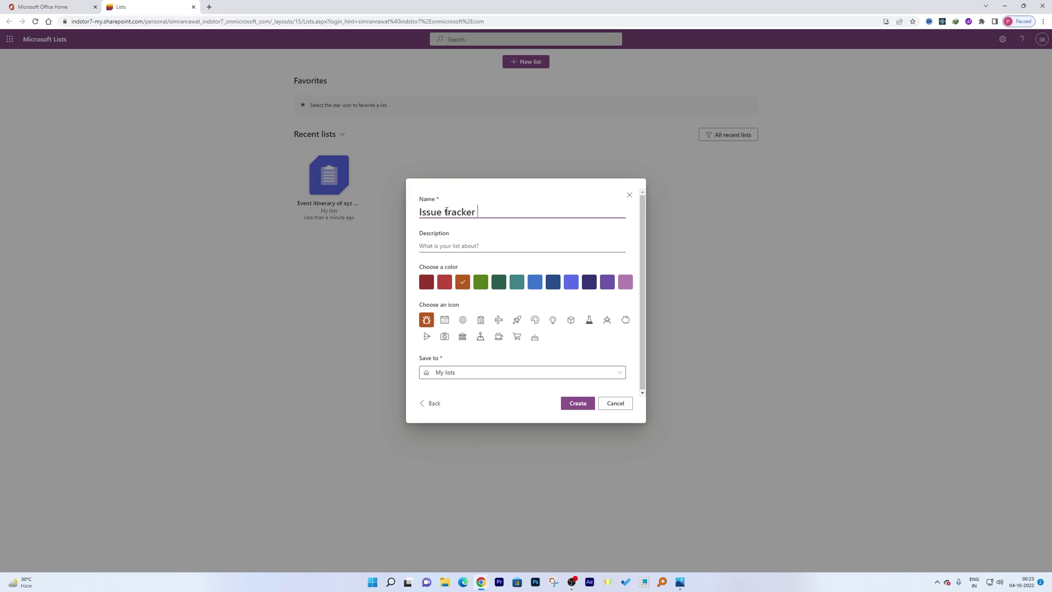
text(Youtube)
Give the list the description 'Youtube list of bugs'
click(475, 228)
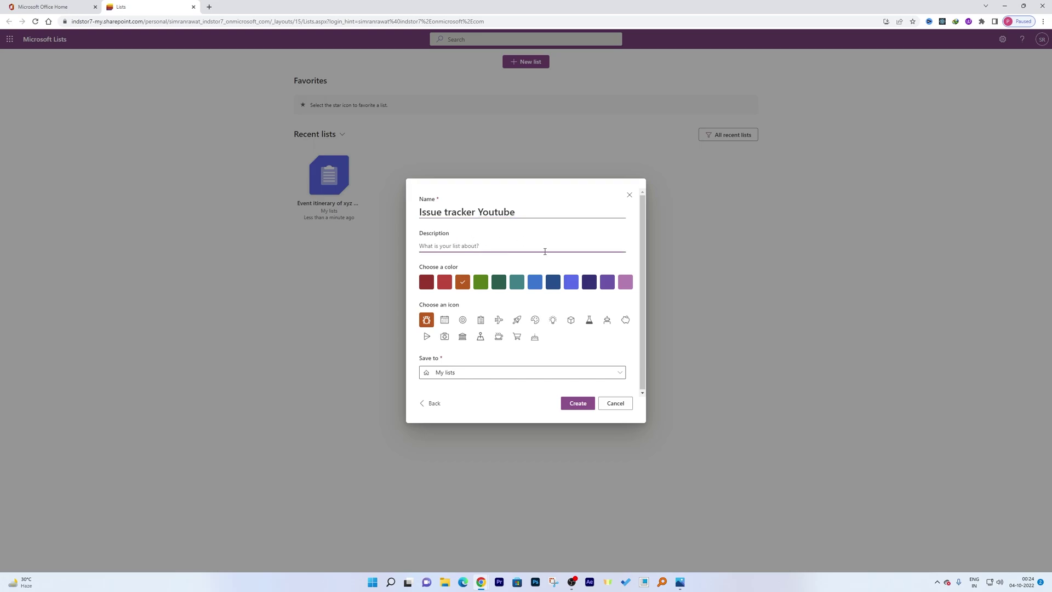
text(Youtube)
text(list of bugs)
Choose the periwinkle colour and clipboard icon, keeping My lists as the save location
click(480, 283)
click(573, 284)
click(480, 322)
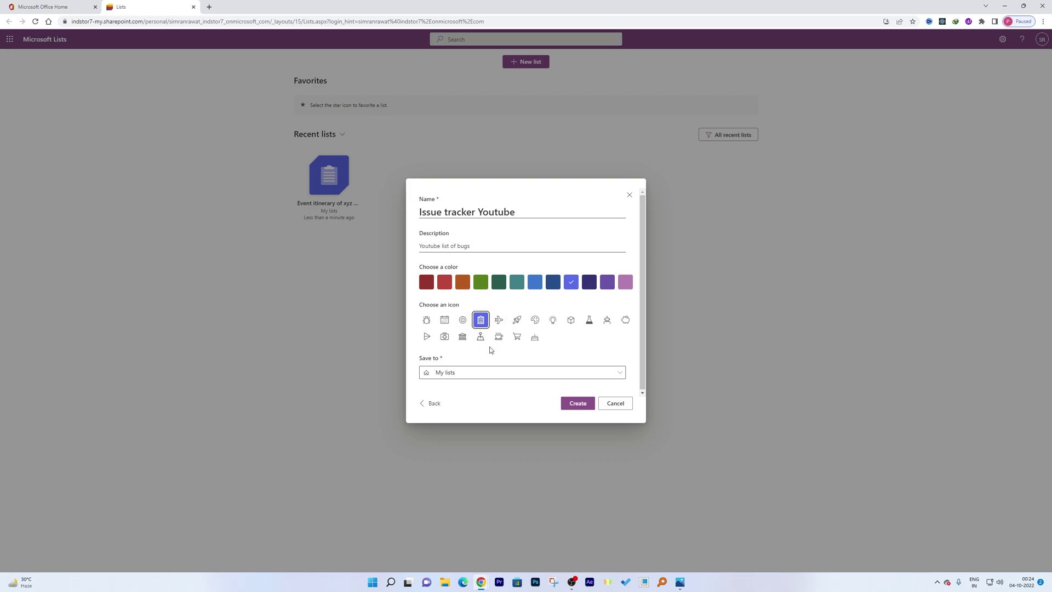
click(499, 376)
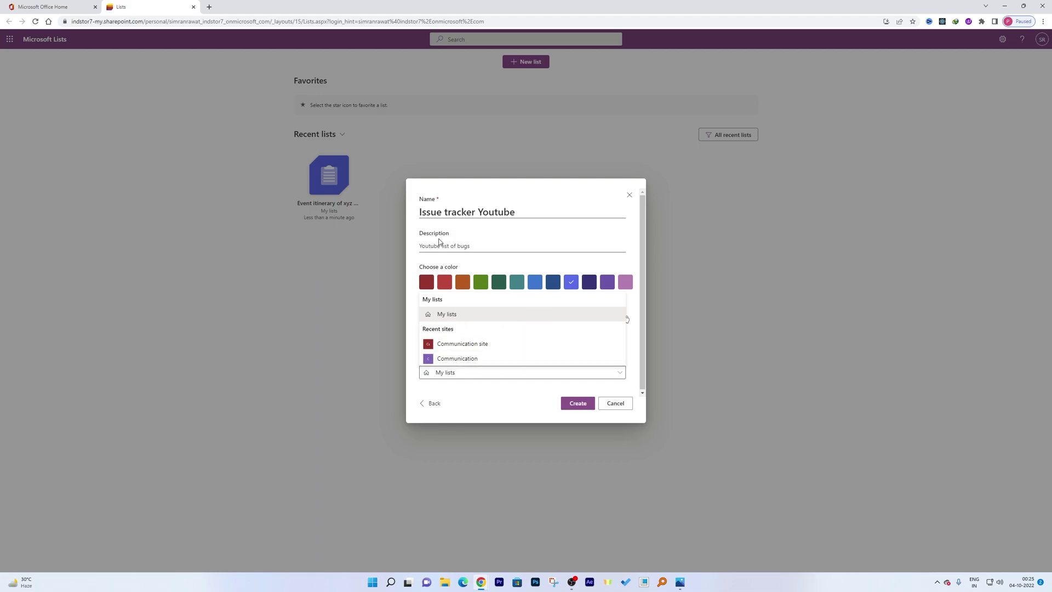
click(470, 316)
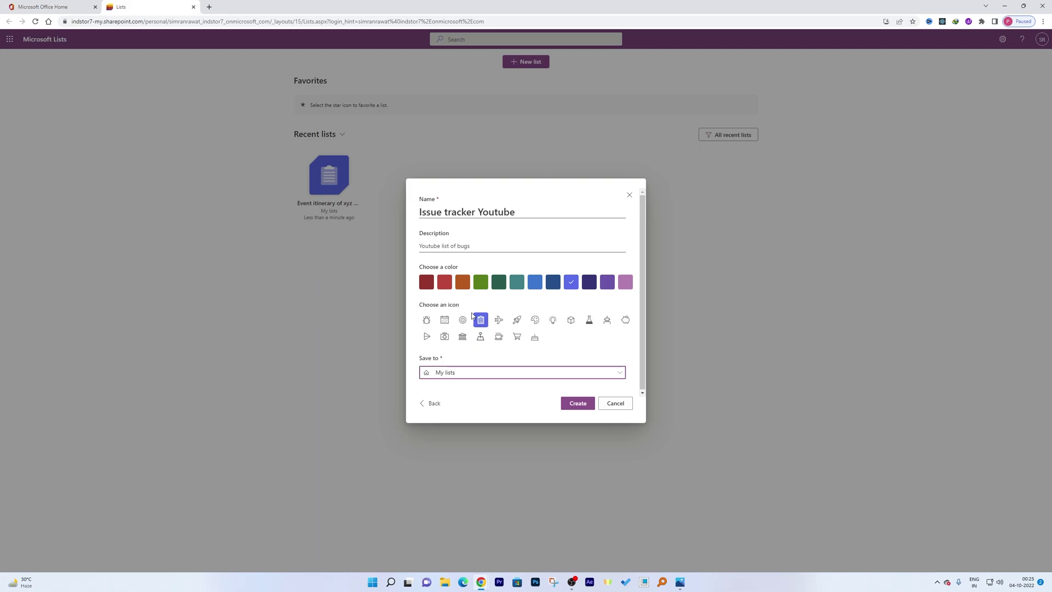
Create the empty Issue tracker Youtube list with the chosen settings
click(586, 405)
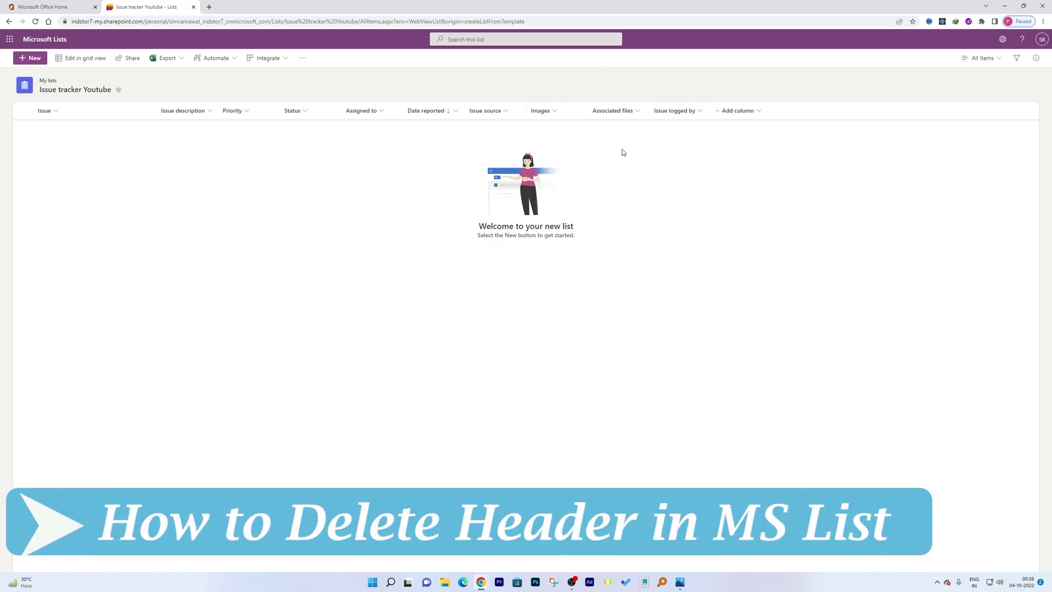
Delete the Issue logged by column via its column settings and confirm the deletion
click(697, 113)
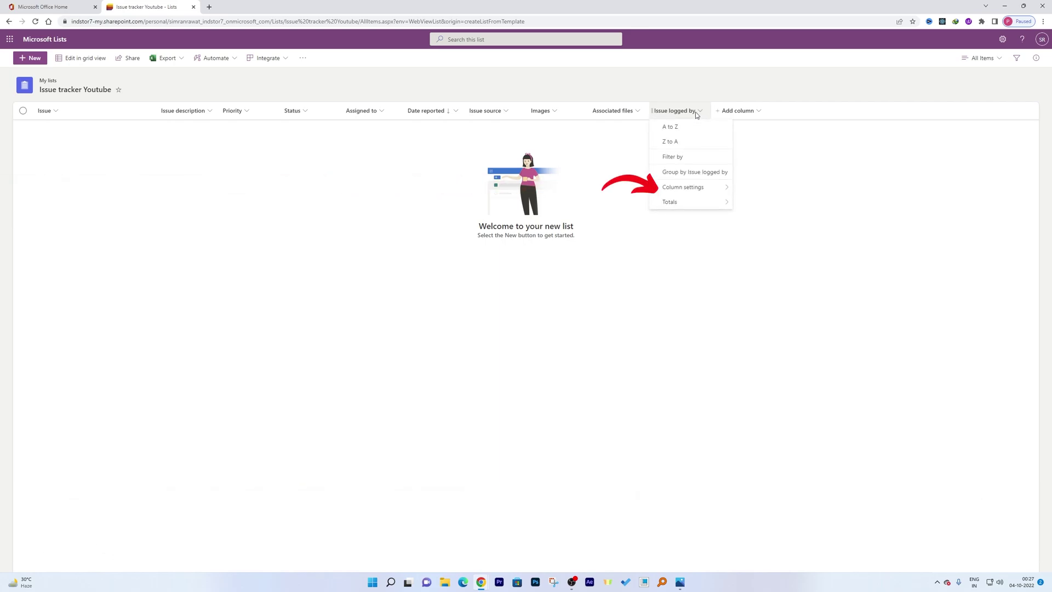
mouse_move(698, 188)
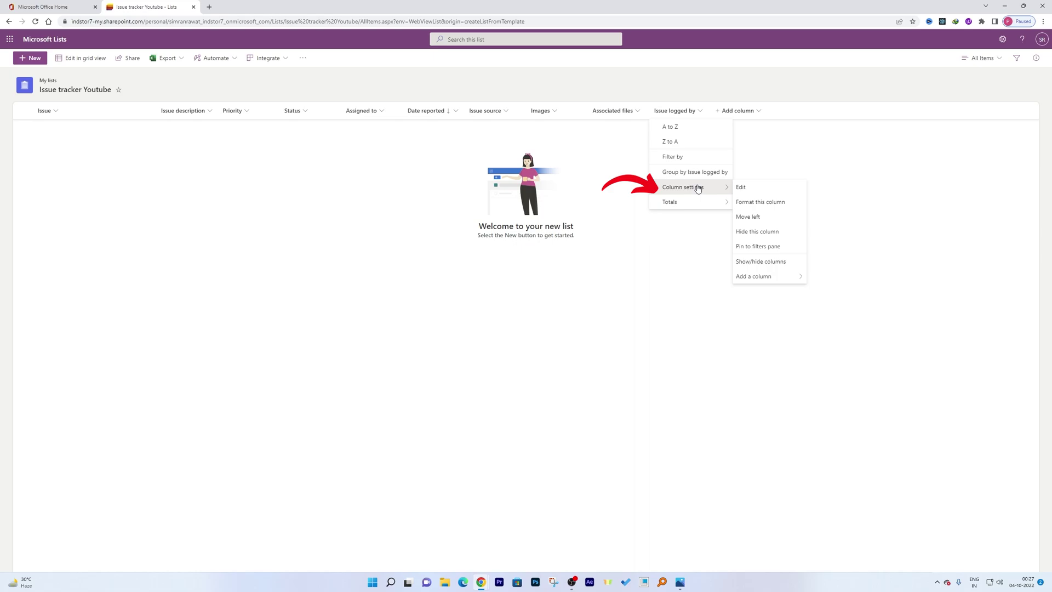
click(750, 190)
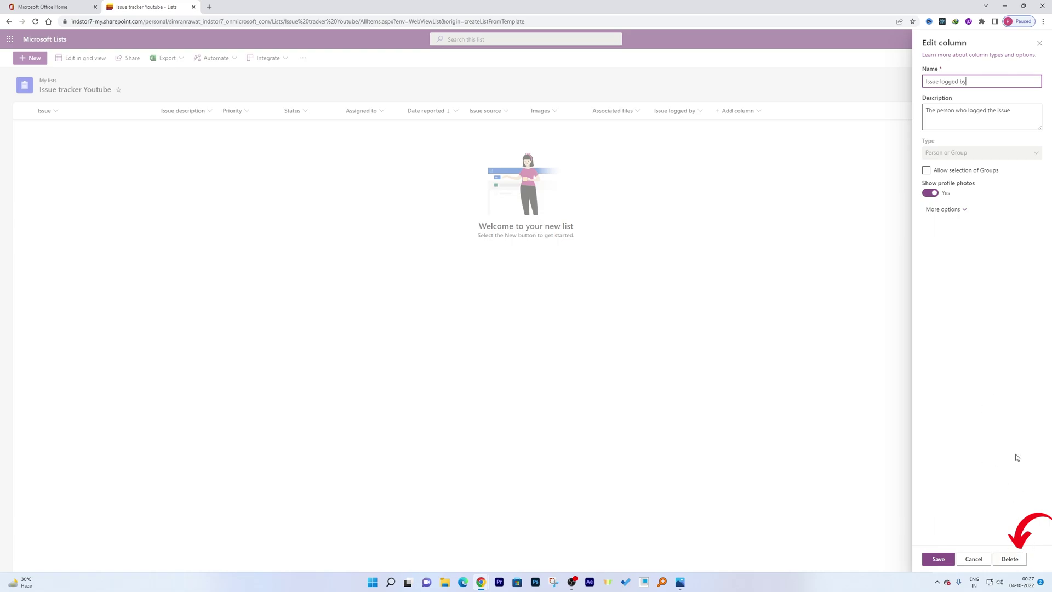
click(1010, 558)
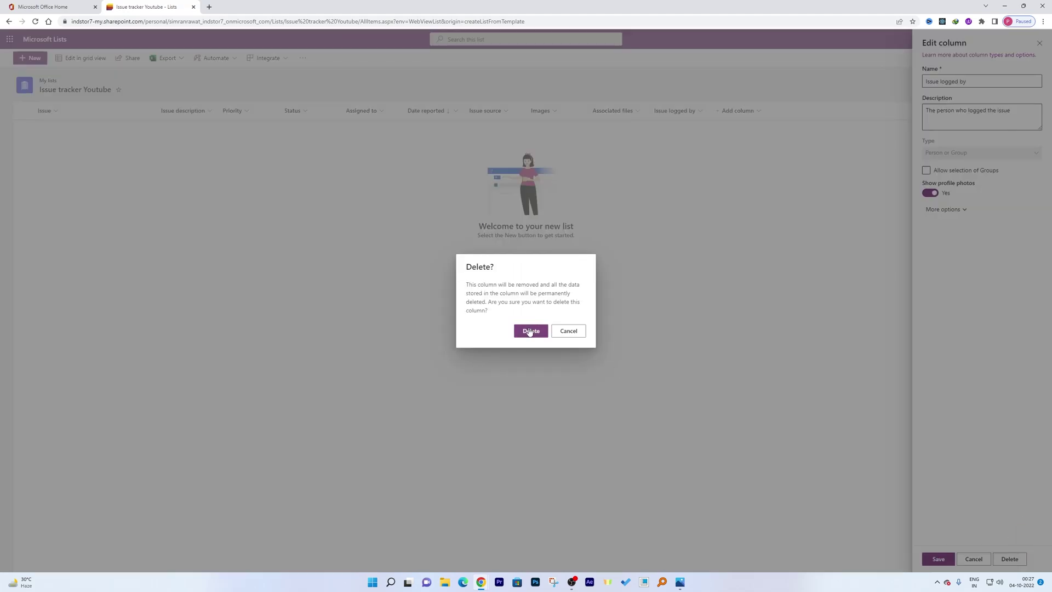
click(529, 331)
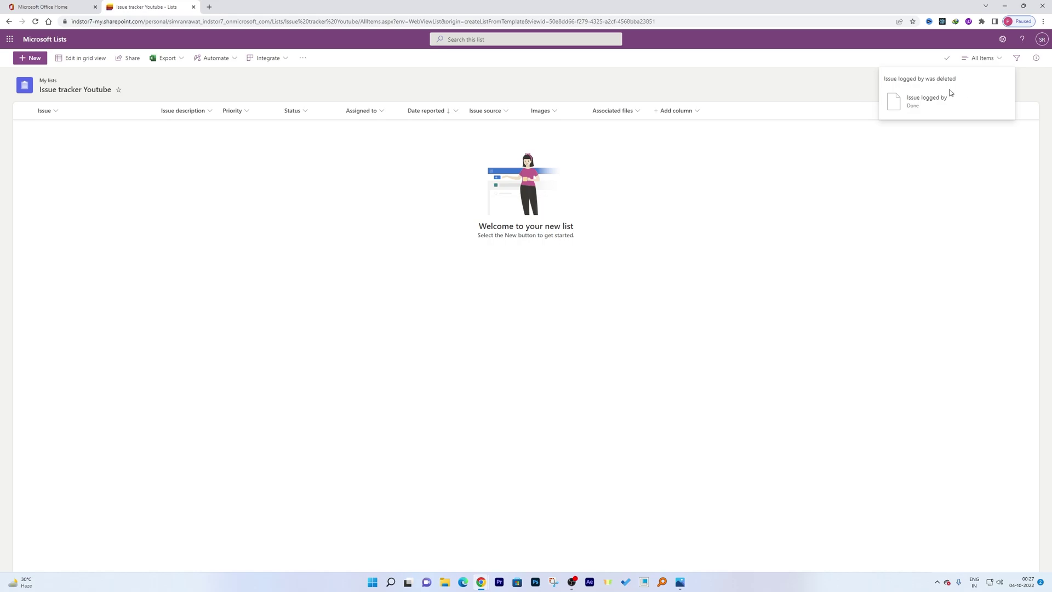
Add a Date and time column named 'Desired Date of Completion'
click(669, 111)
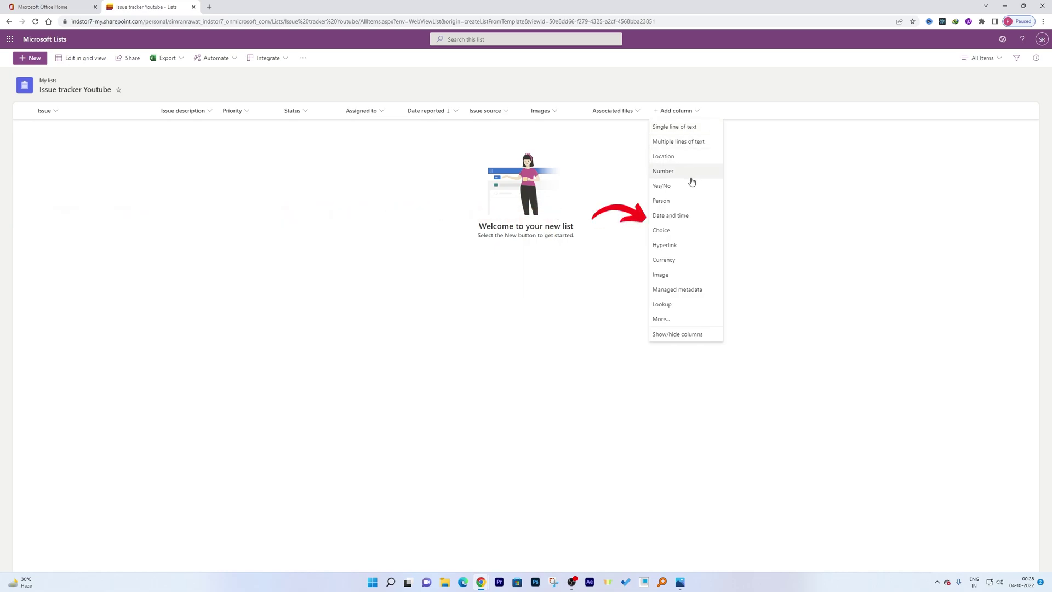
click(686, 217)
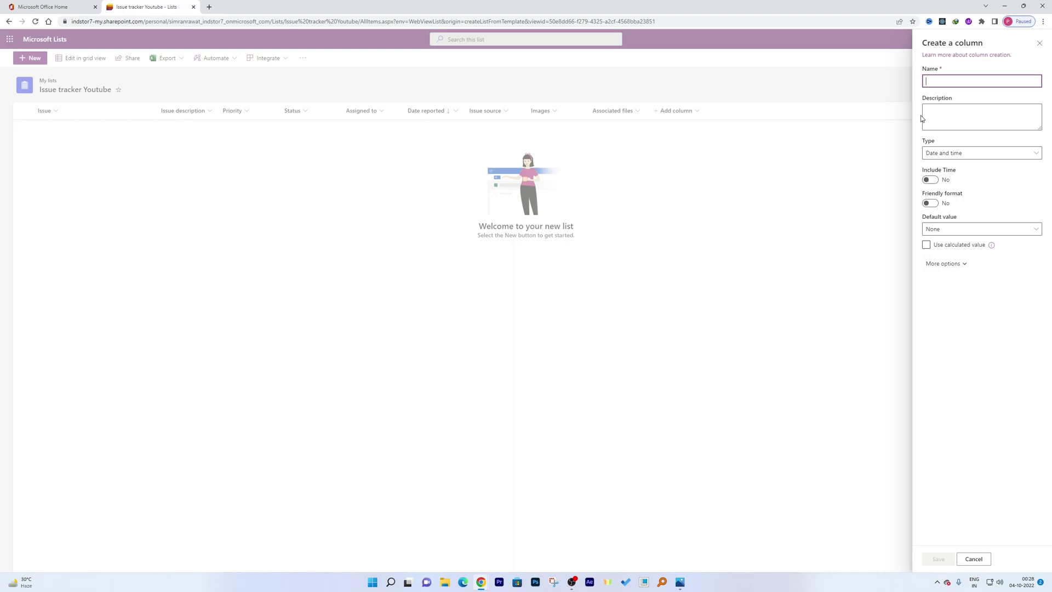
text(Desired Date of )
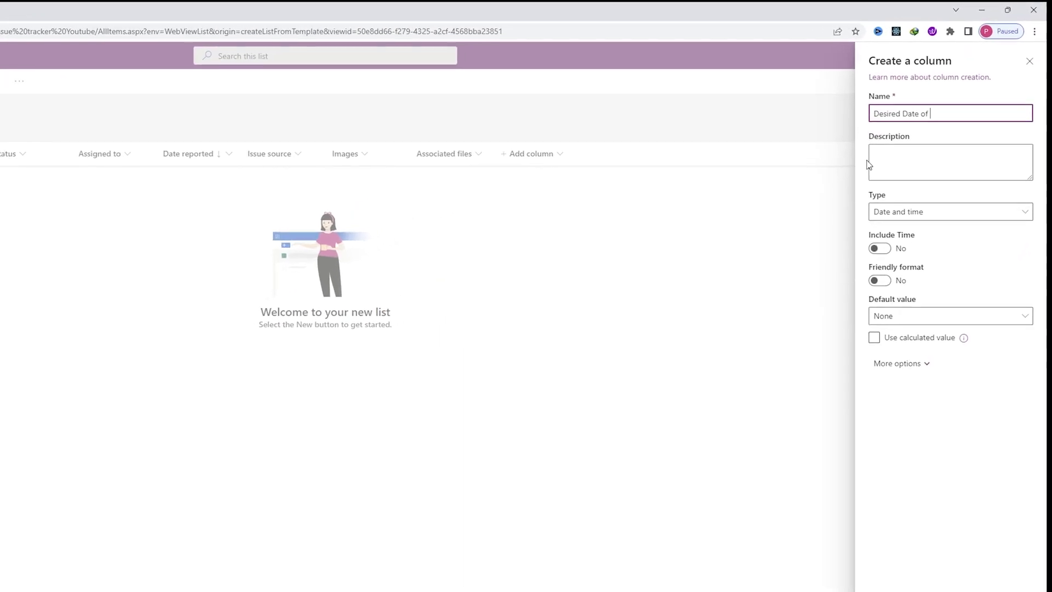
text(Completio)
text(n)
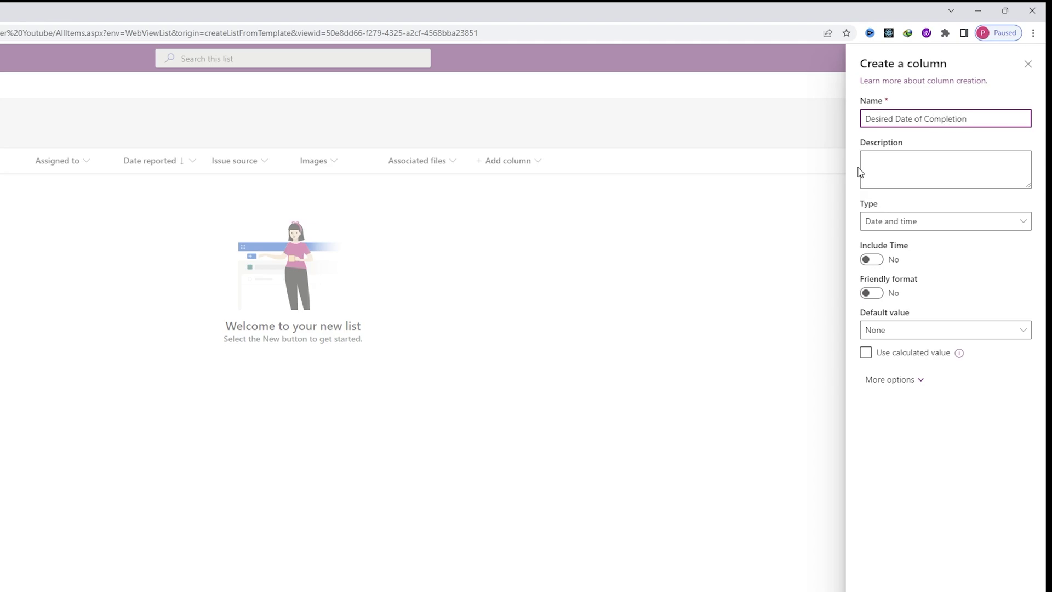
click(932, 428)
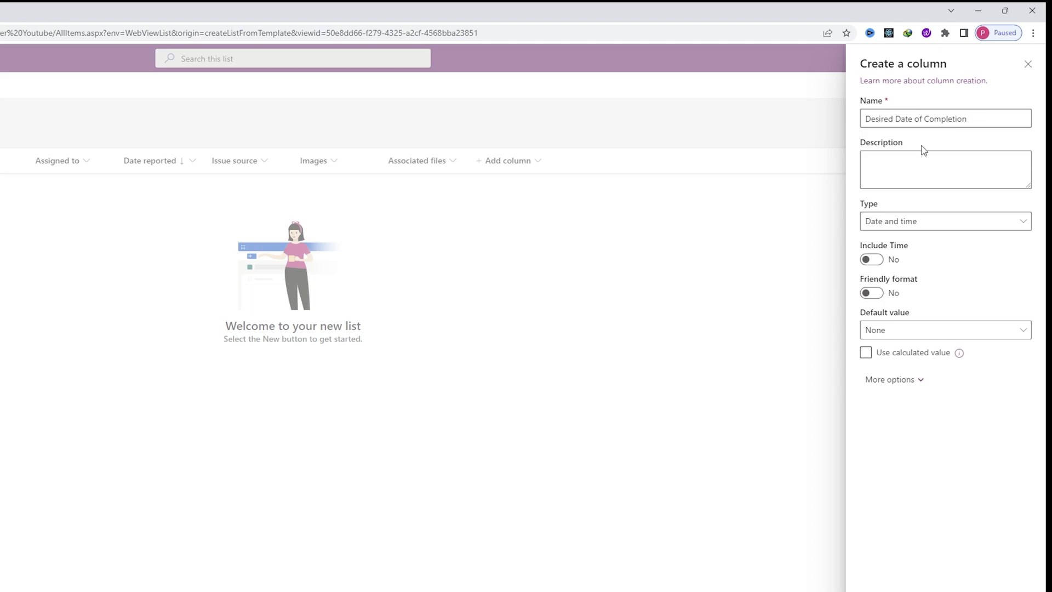
click(927, 176)
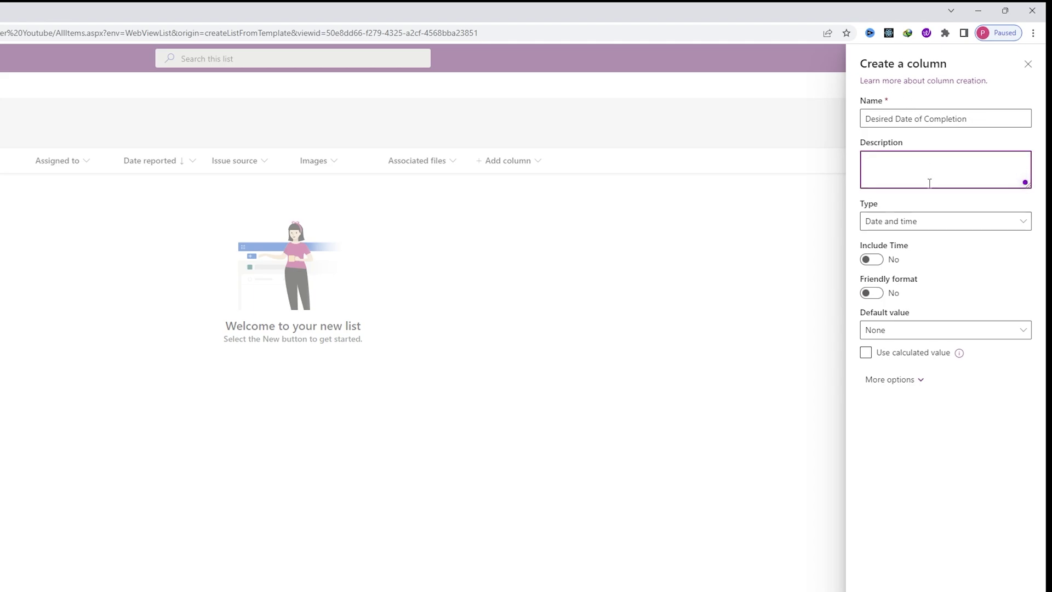
Keep type Date and time, with friendly format on, time off, and no default value
click(976, 221)
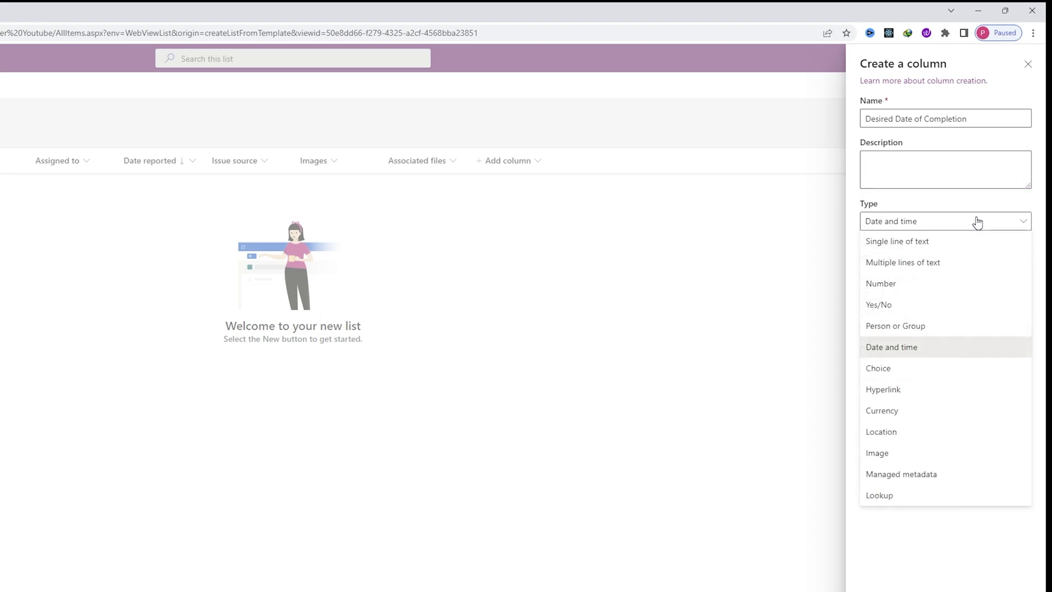
click(970, 221)
click(940, 226)
click(948, 349)
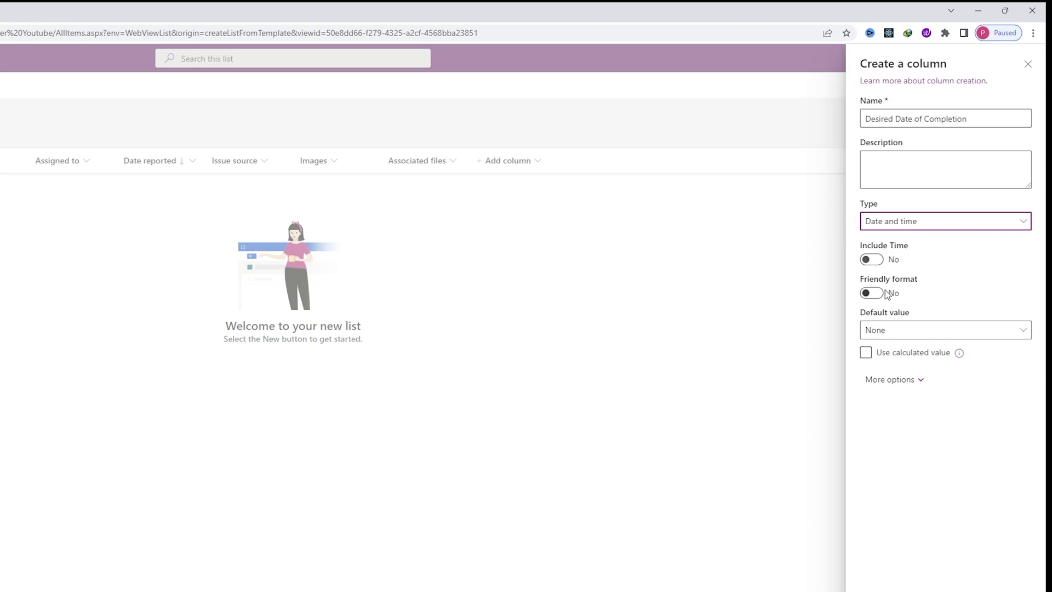
click(888, 261)
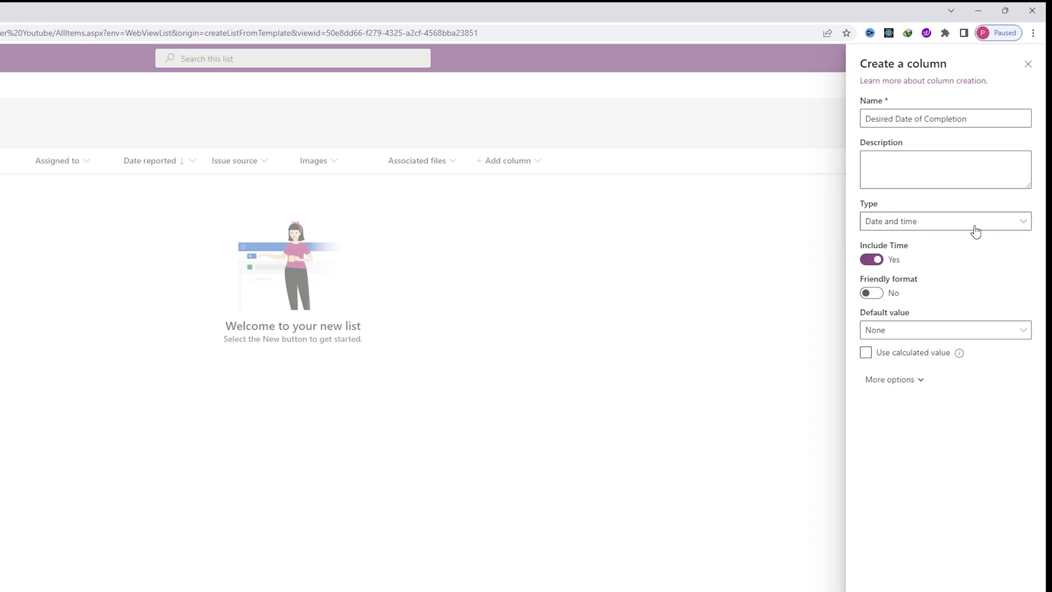
click(880, 295)
click(901, 262)
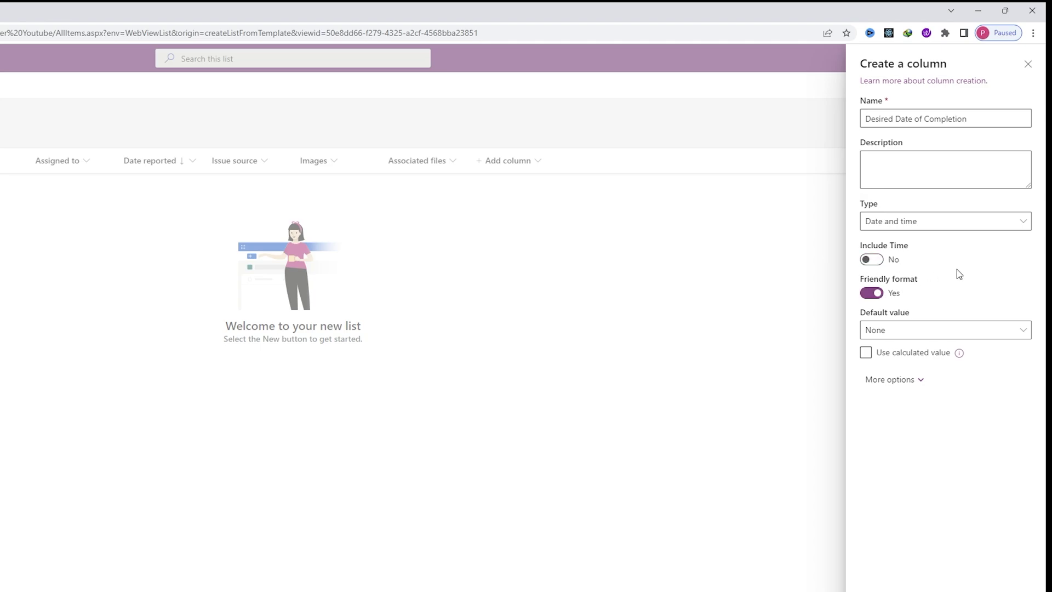
click(985, 331)
click(972, 300)
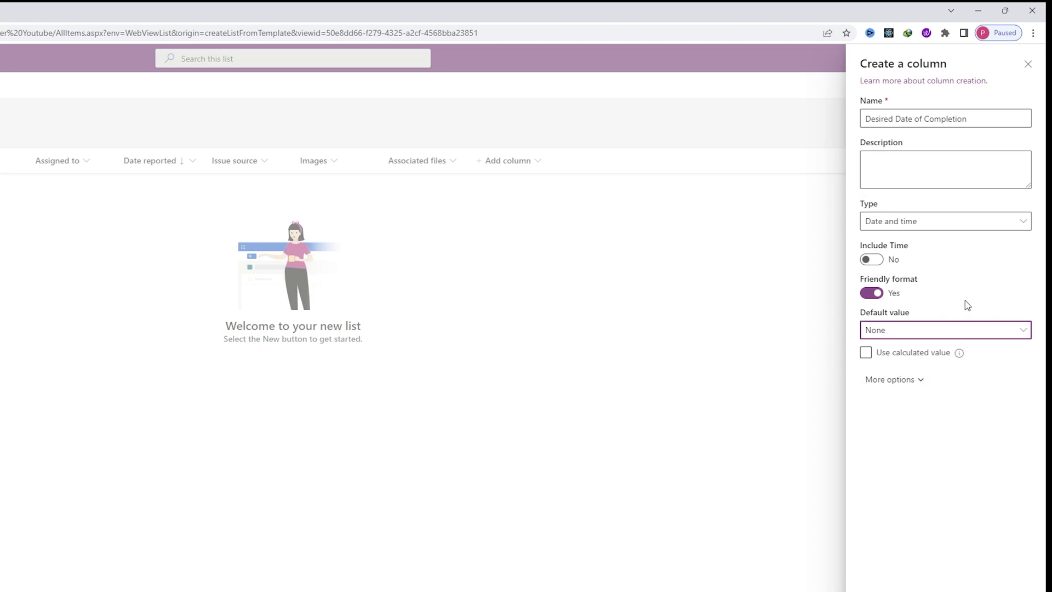
Try Today's date, then October 4, 2022, as the column's default value
click(990, 336)
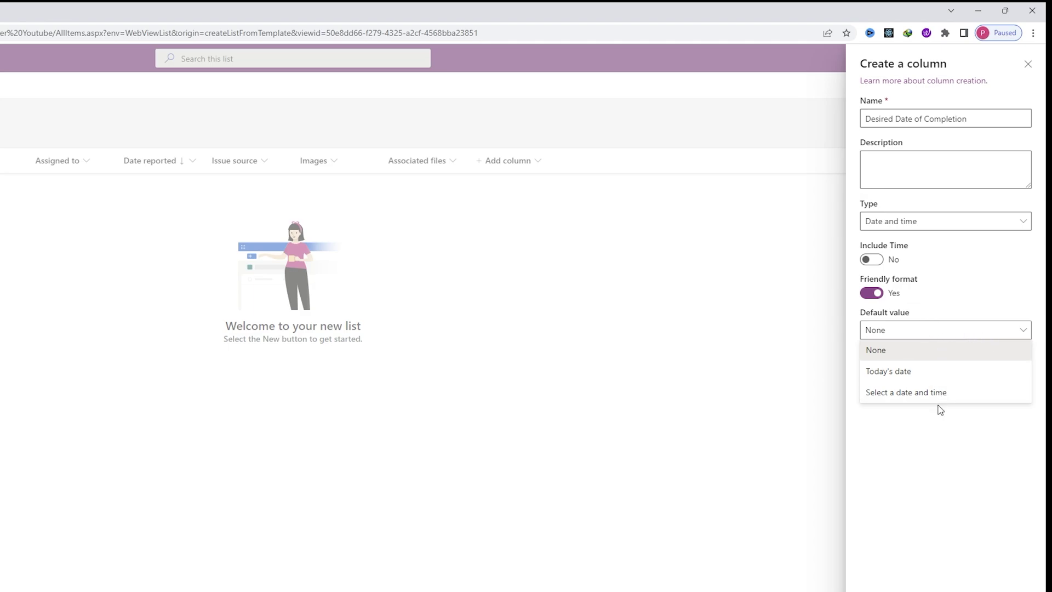
click(945, 372)
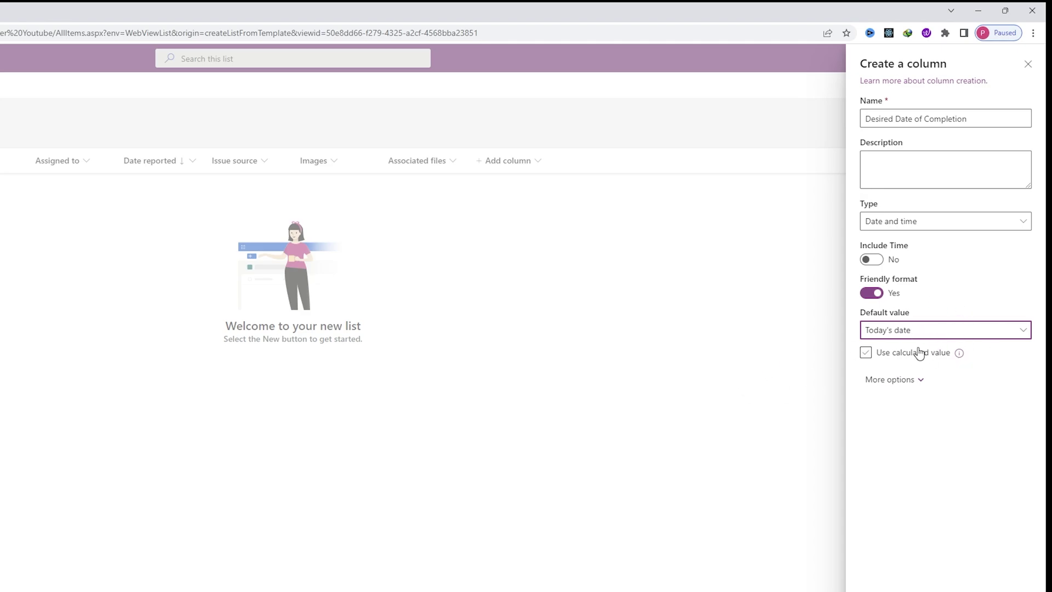
click(955, 331)
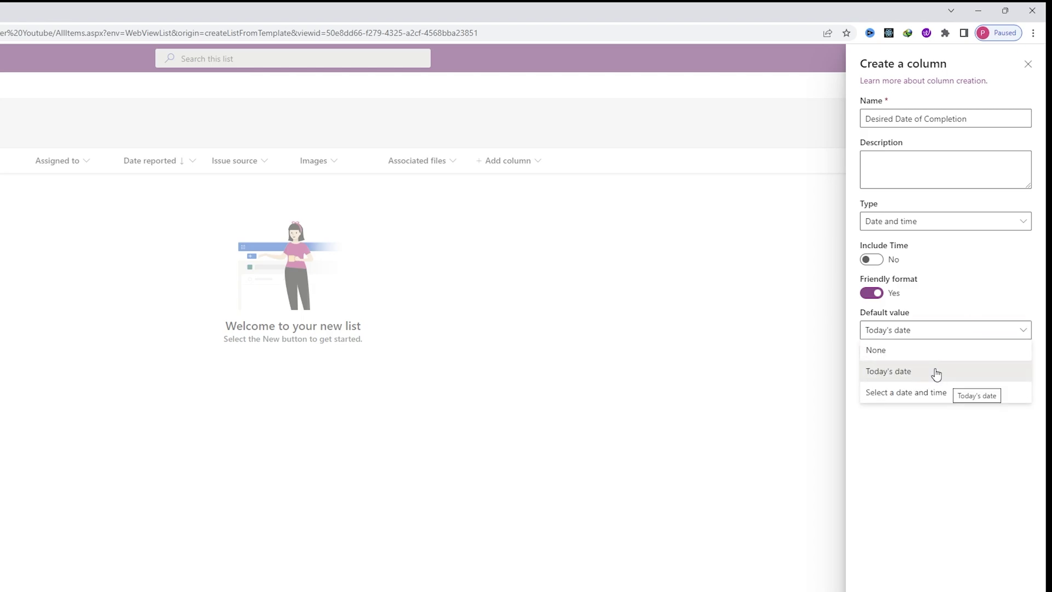
click(943, 403)
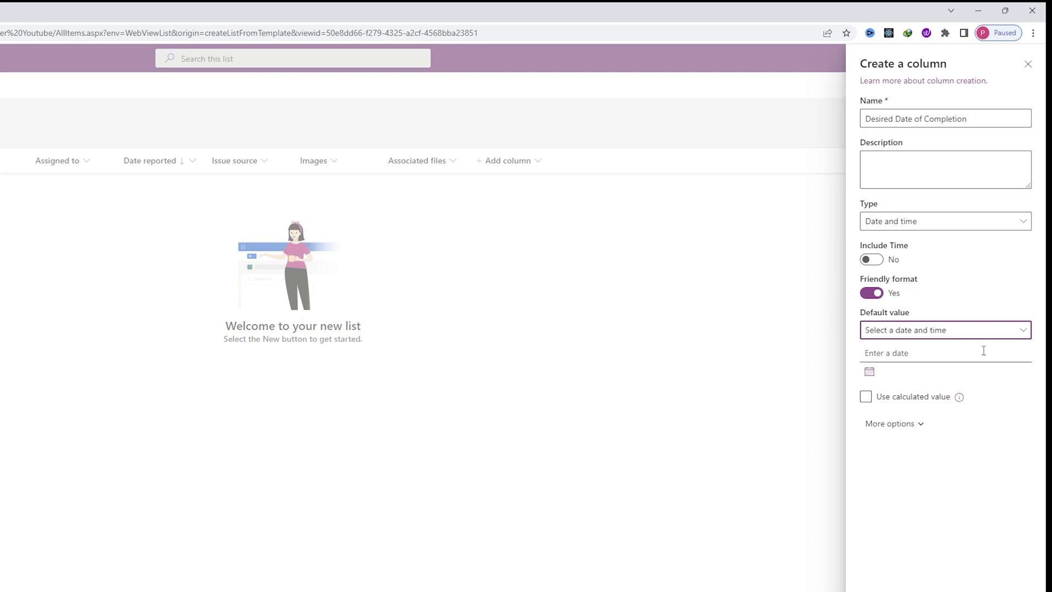
click(869, 371)
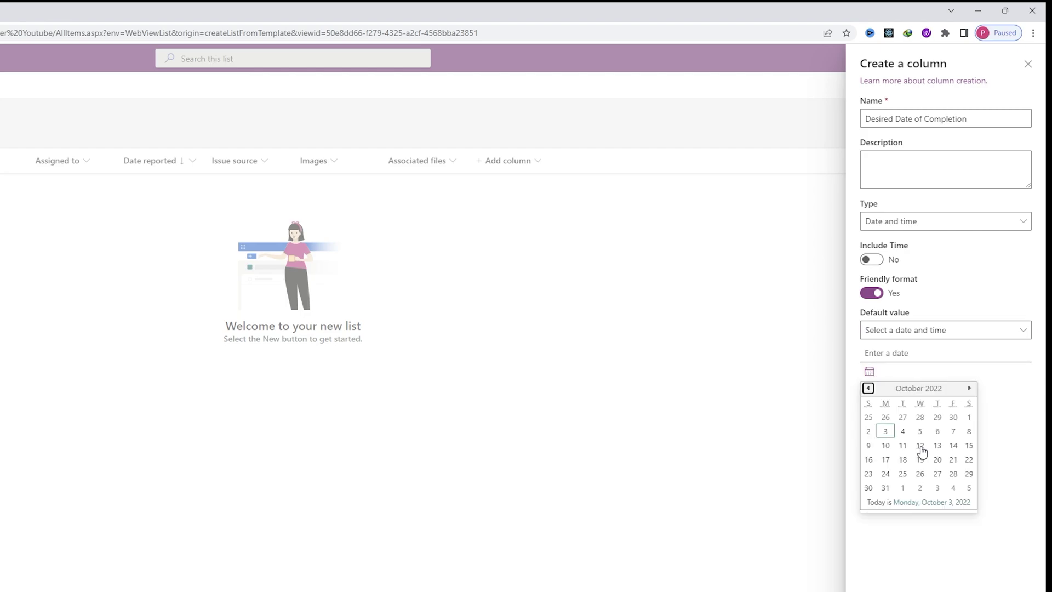
click(902, 432)
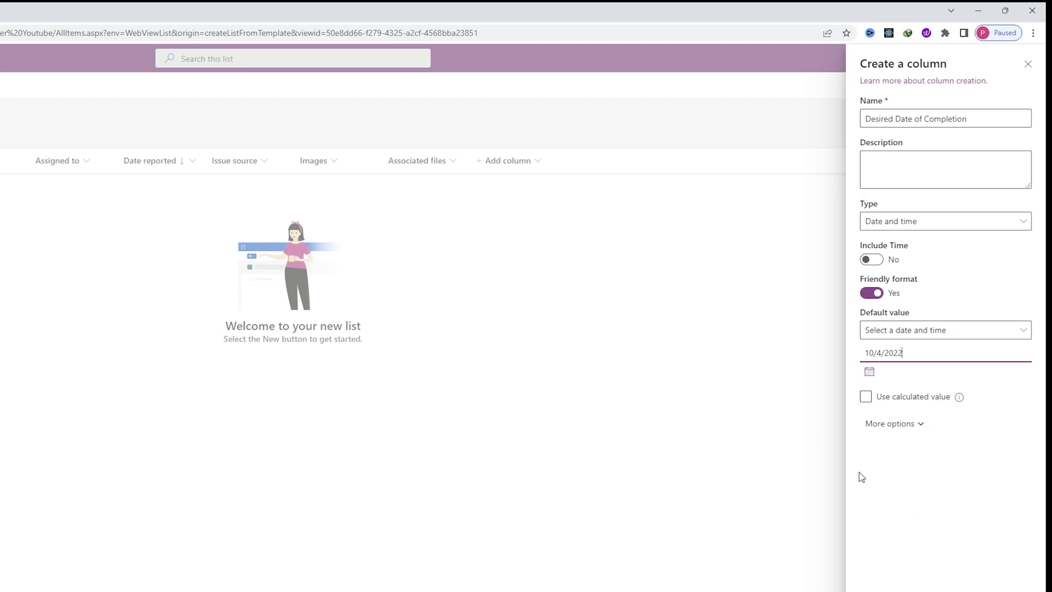
click(901, 353)
Reset the default value to None and save the Desired Date of Completion column
click(913, 330)
click(911, 348)
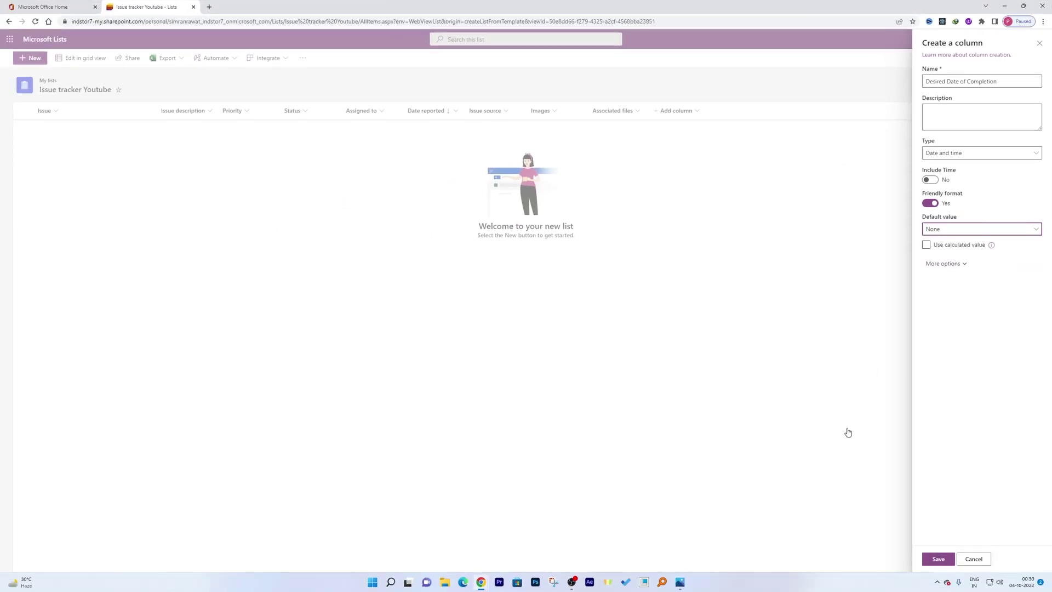
click(938, 559)
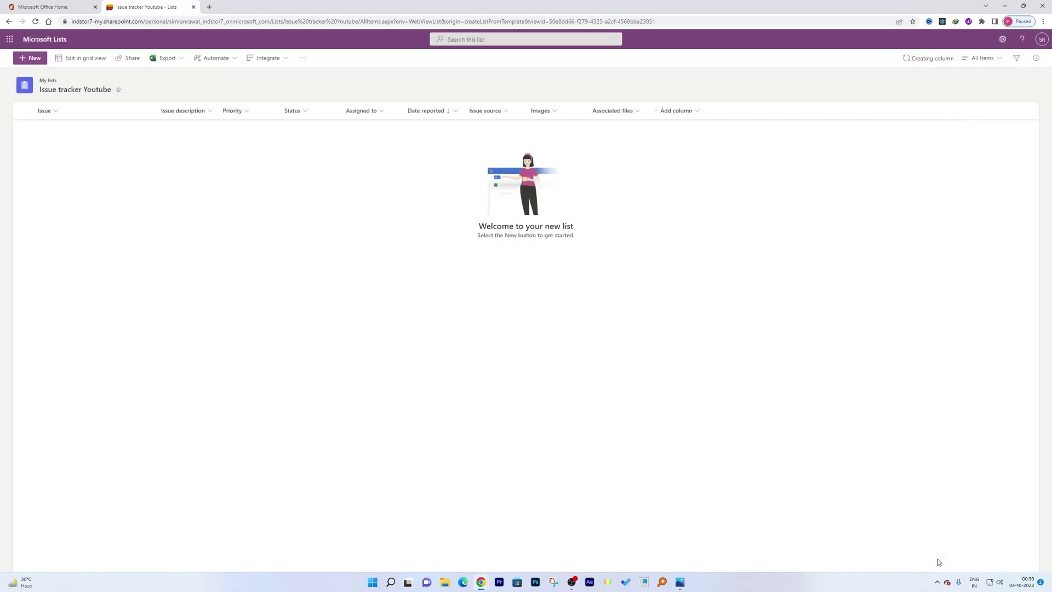
Drag the Desired Date of Completion header's right edge wider so the full name fits
drag(711, 110, 752, 111)
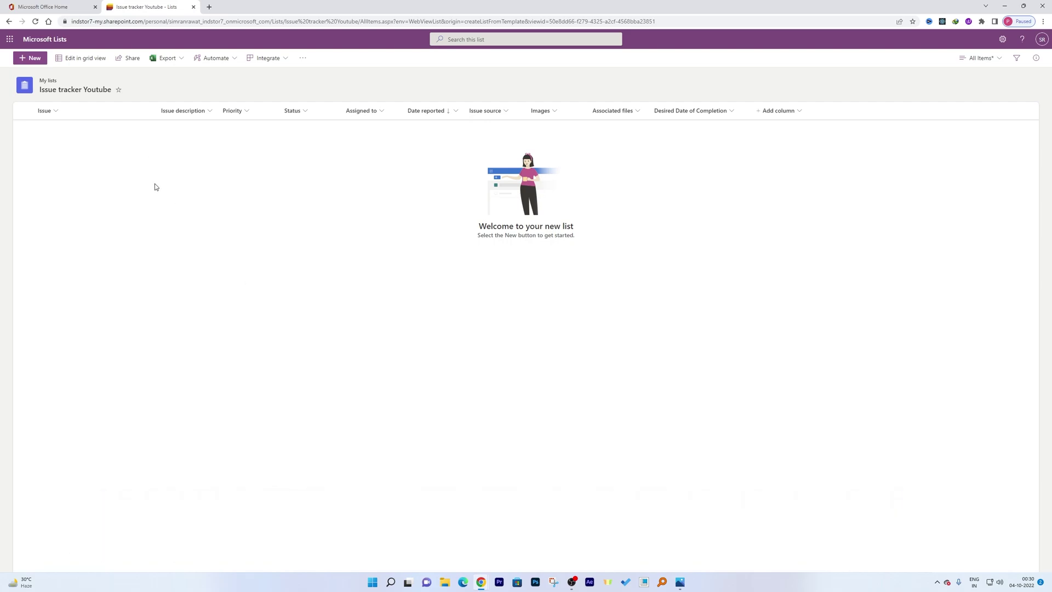
Create a new issue titled 'Play pause bug in youtube' and dictate a description urging a quick fix
click(32, 64)
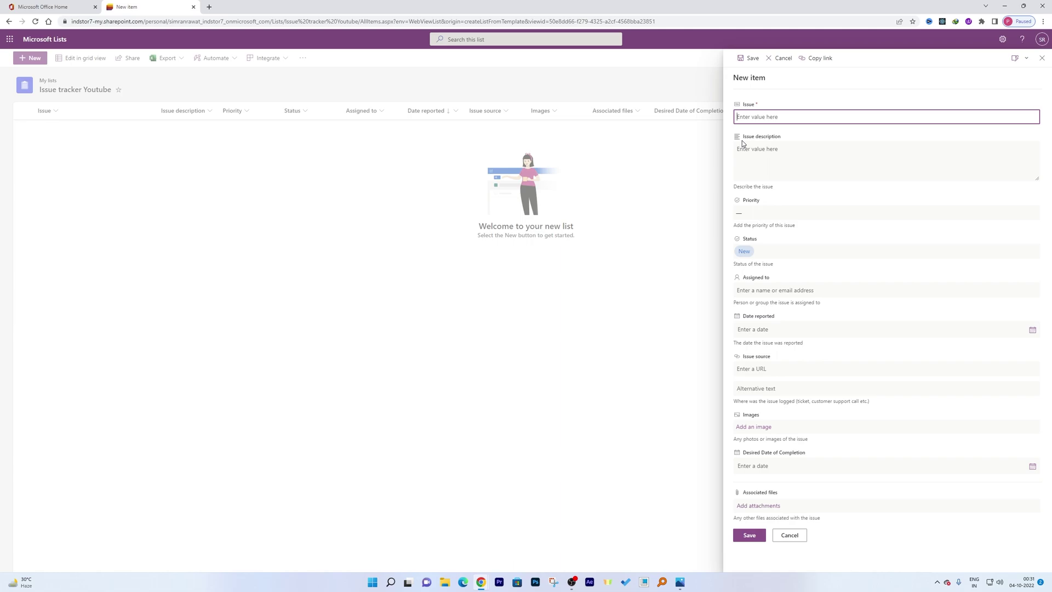
text(Play pause bug in youtube)
key(Tab)
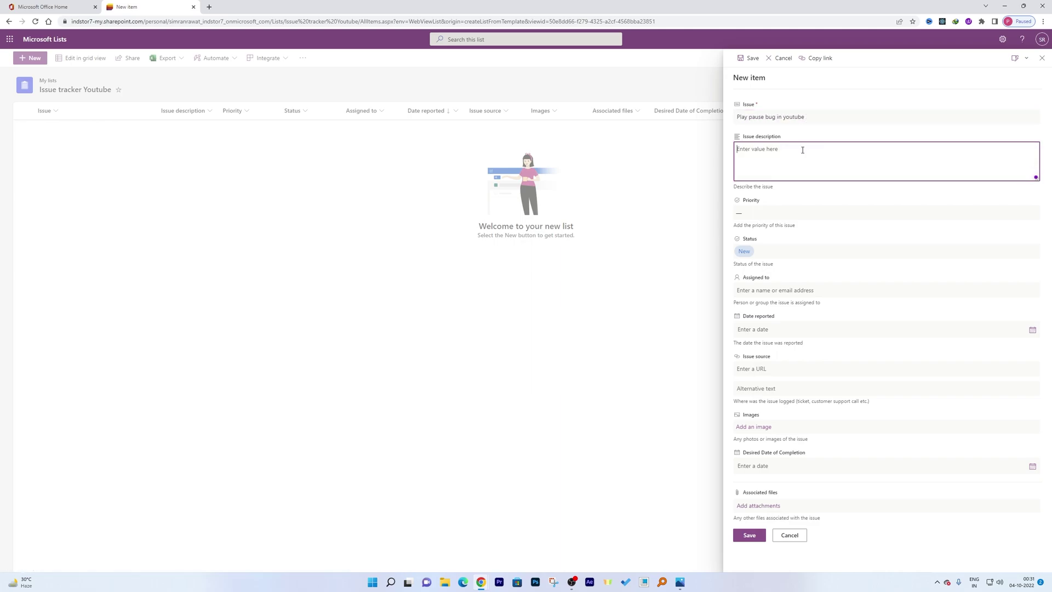
key(super+h)
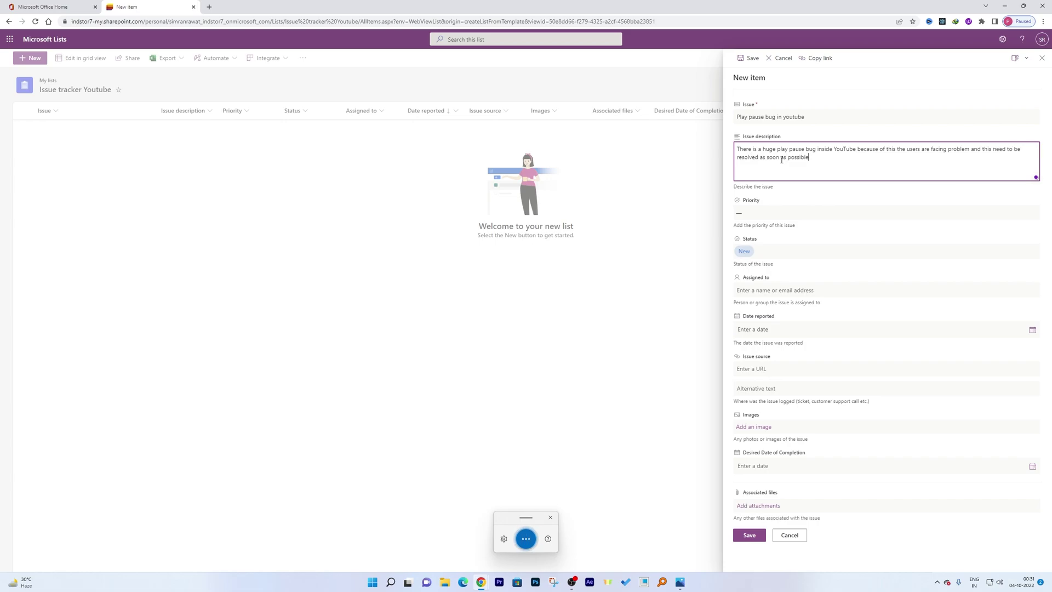
click(785, 212)
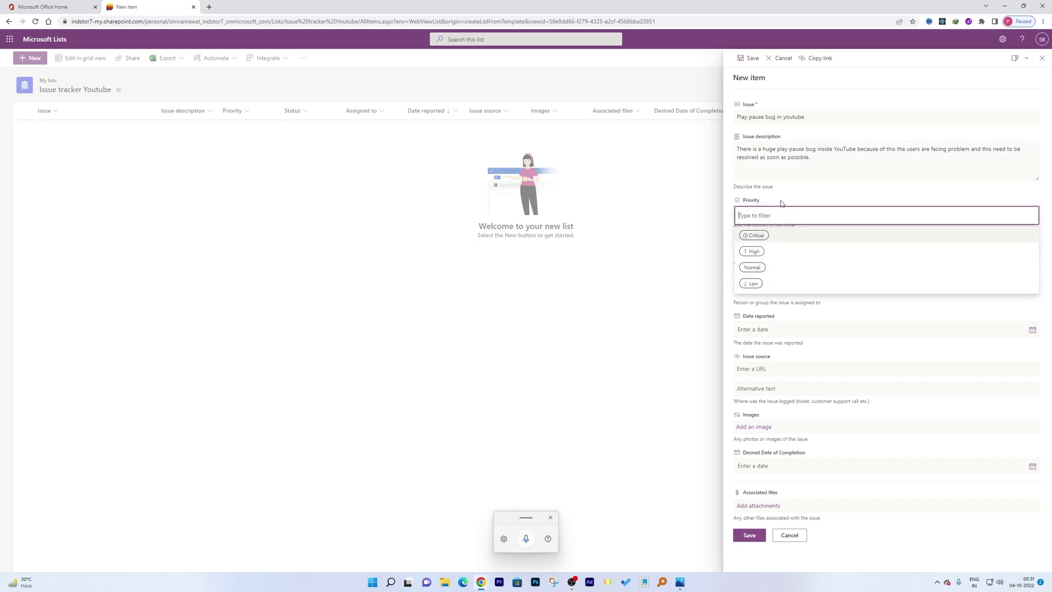
Set the issue's priority to Critical and its status to In progress
click(773, 235)
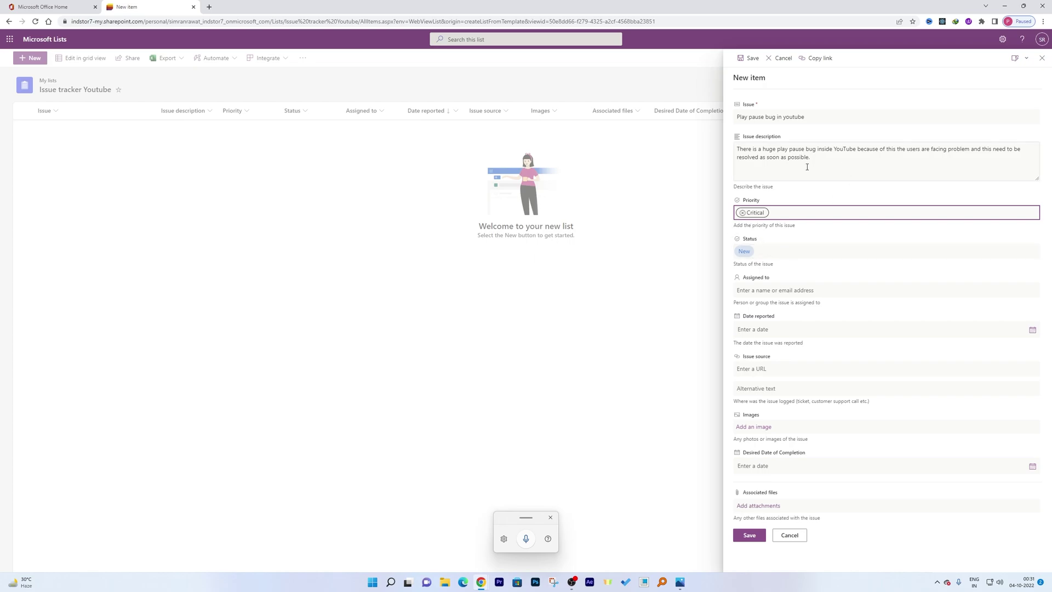
click(784, 253)
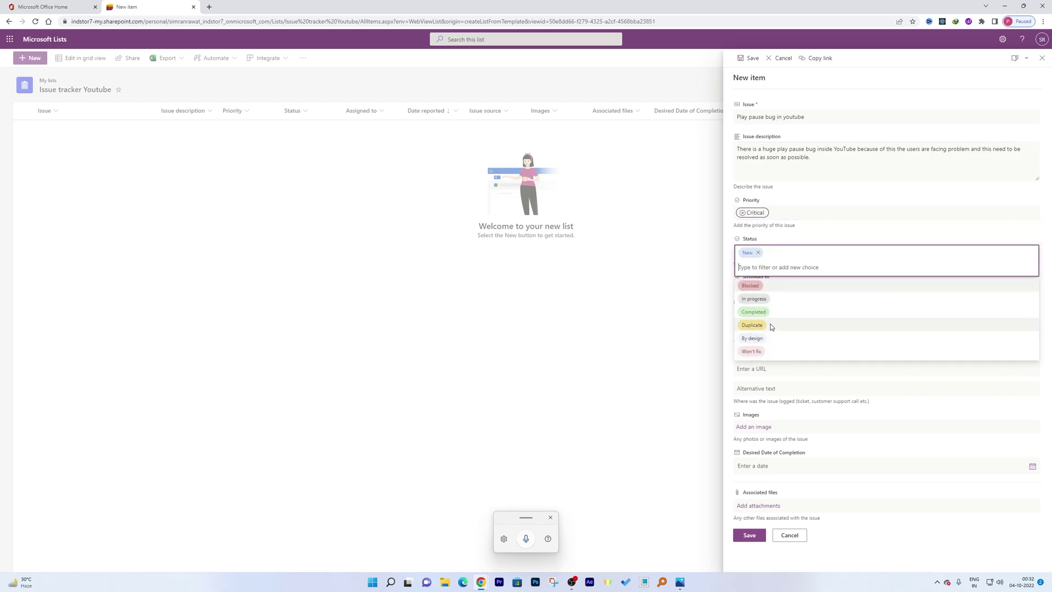
click(769, 324)
click(788, 261)
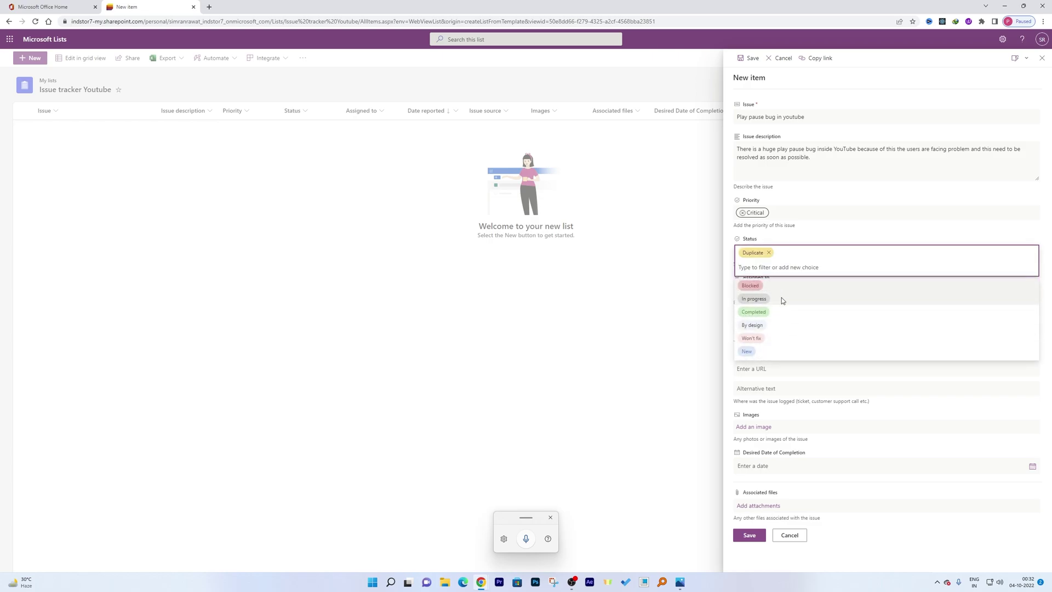
click(781, 301)
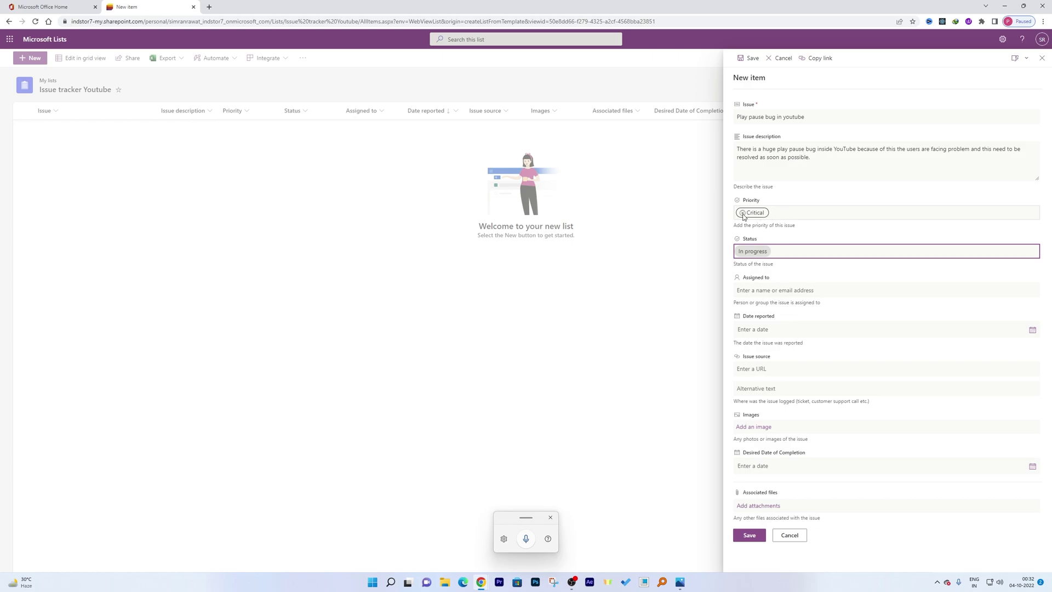
click(769, 284)
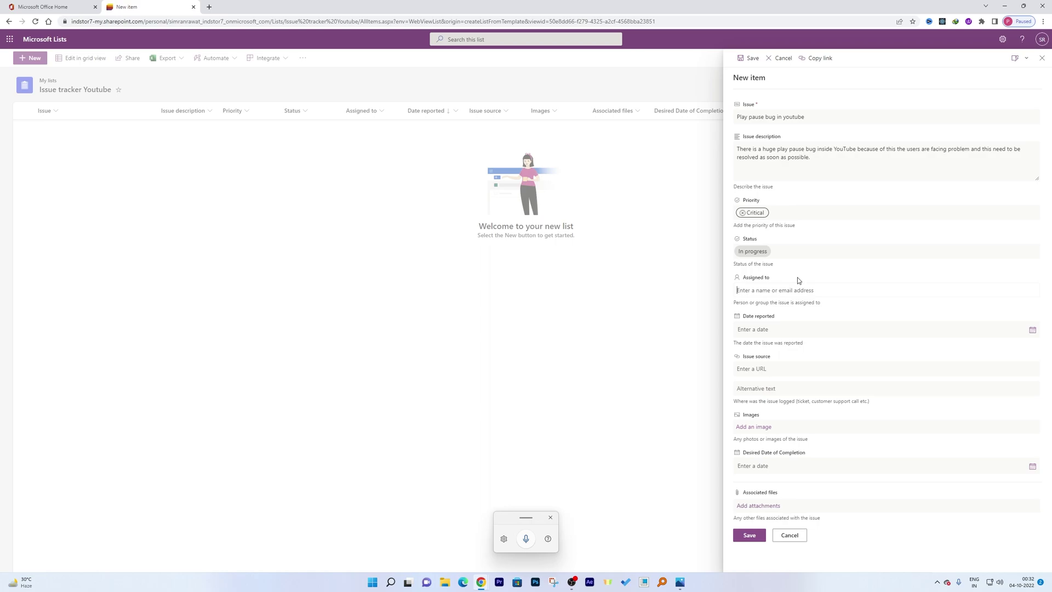
Assign the issue to the person suggested when searching 'sim'
text(s)
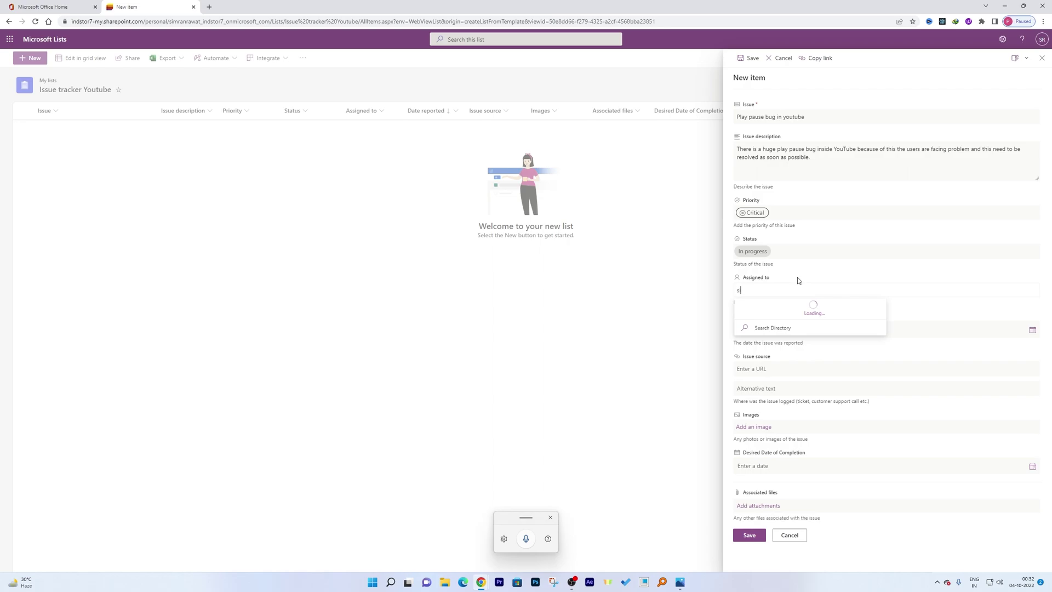
text(im)
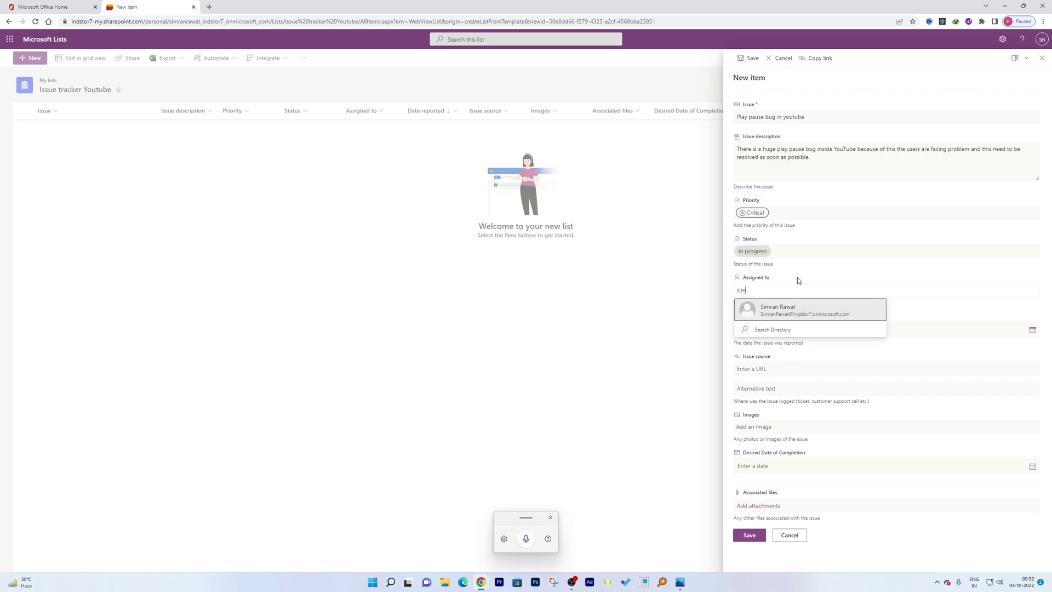
click(770, 313)
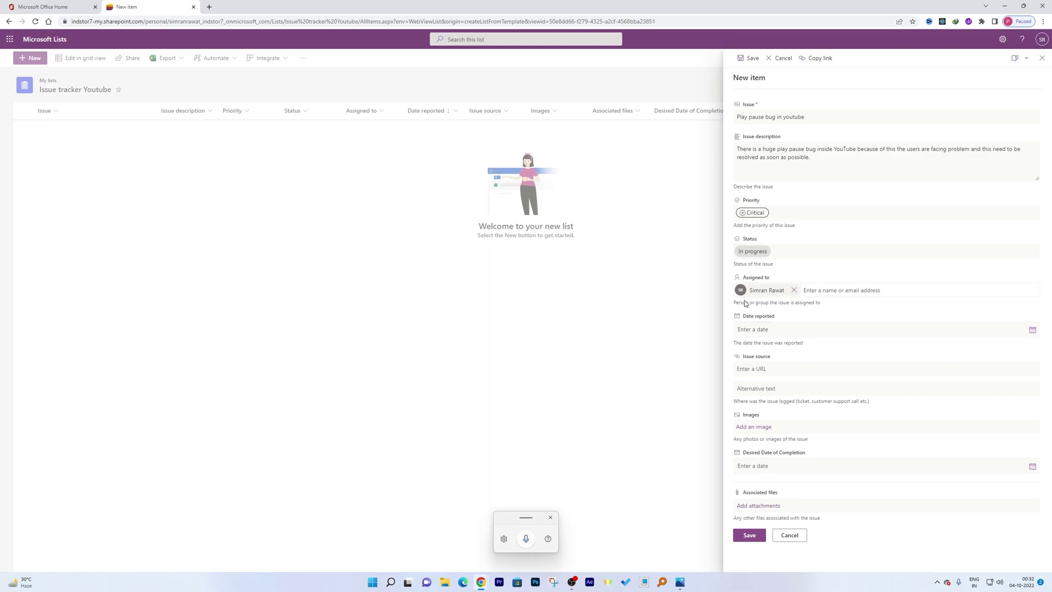
click(797, 331)
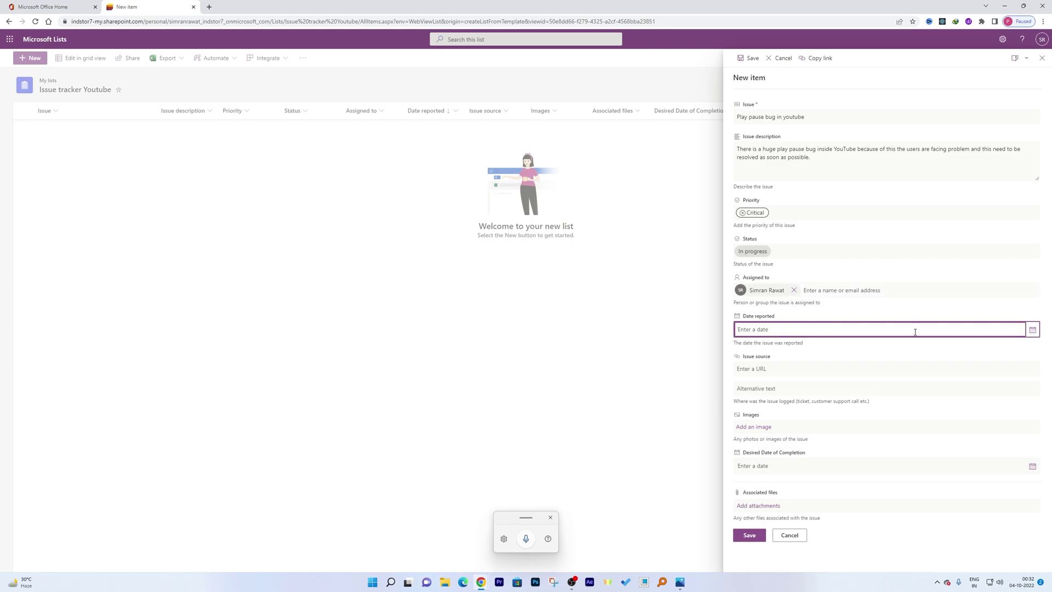
Set Date reported to October 3, 2022 and completion date to October 5, 2022, then save the issue
click(1032, 329)
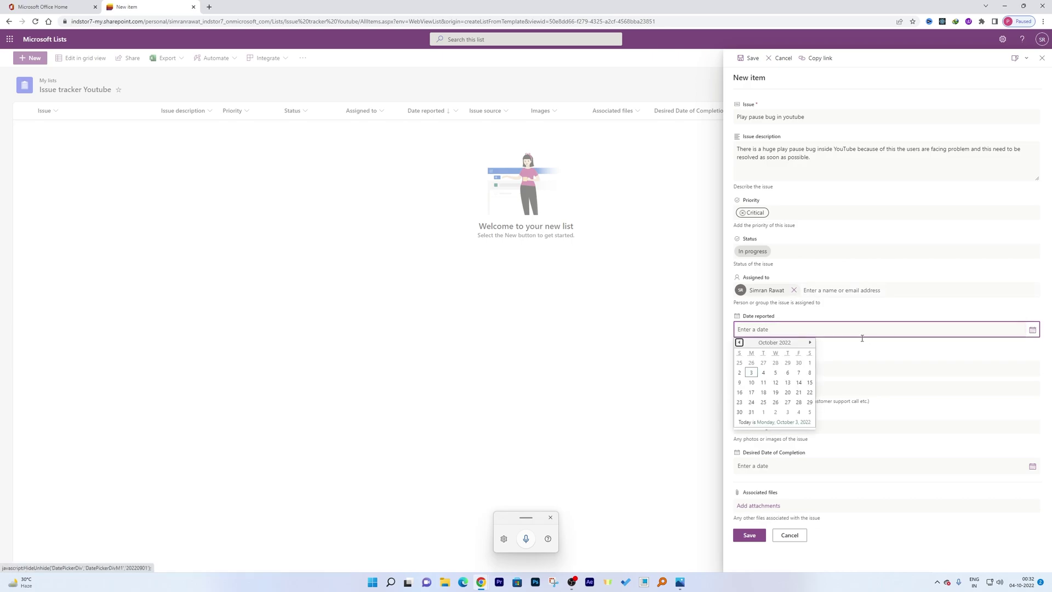
click(751, 372)
click(791, 371)
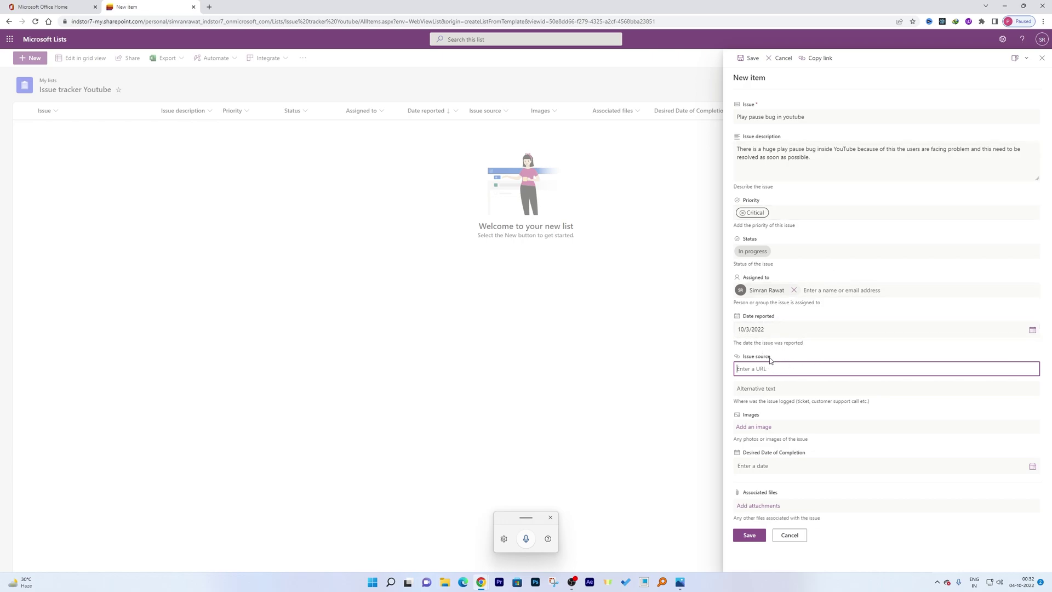
click(758, 105)
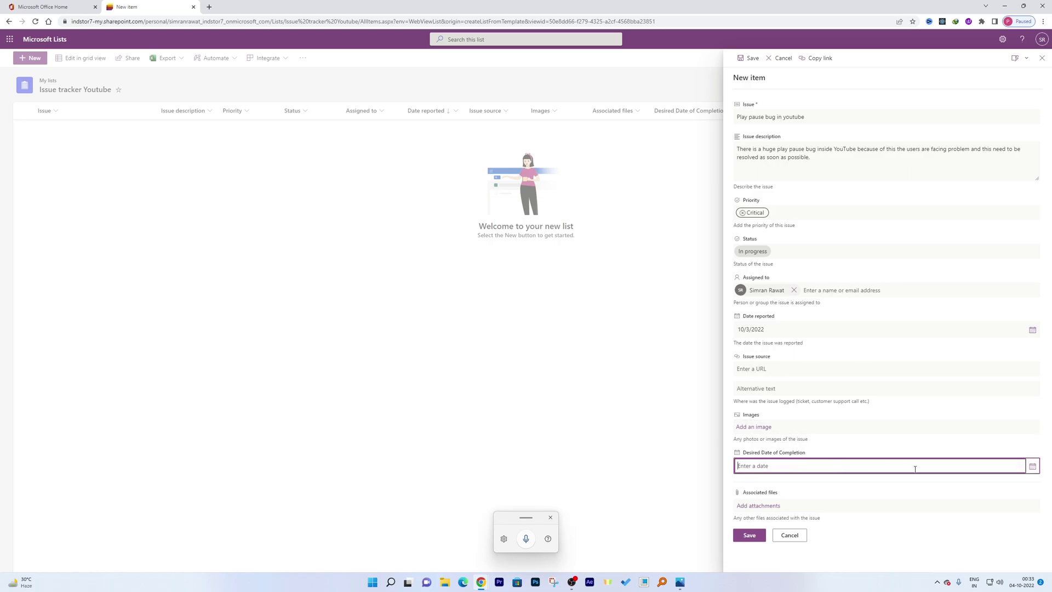
click(1032, 467)
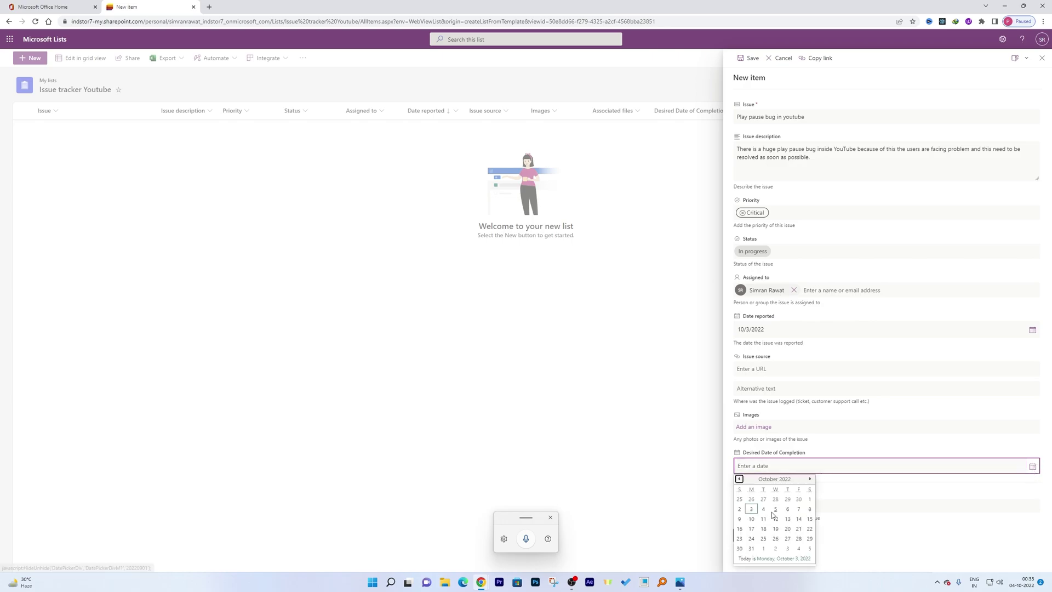
click(770, 509)
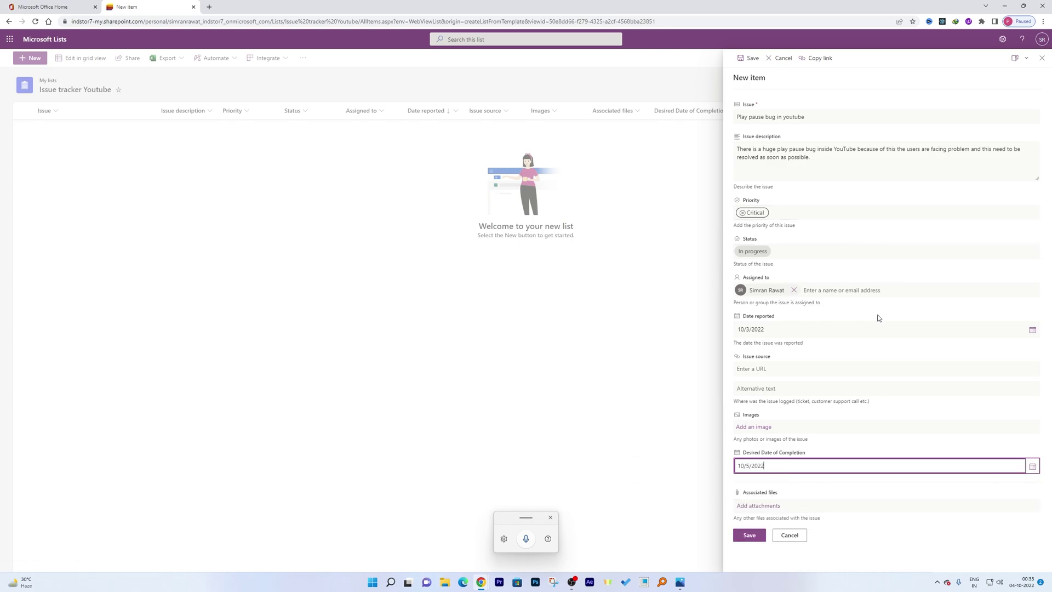
click(750, 535)
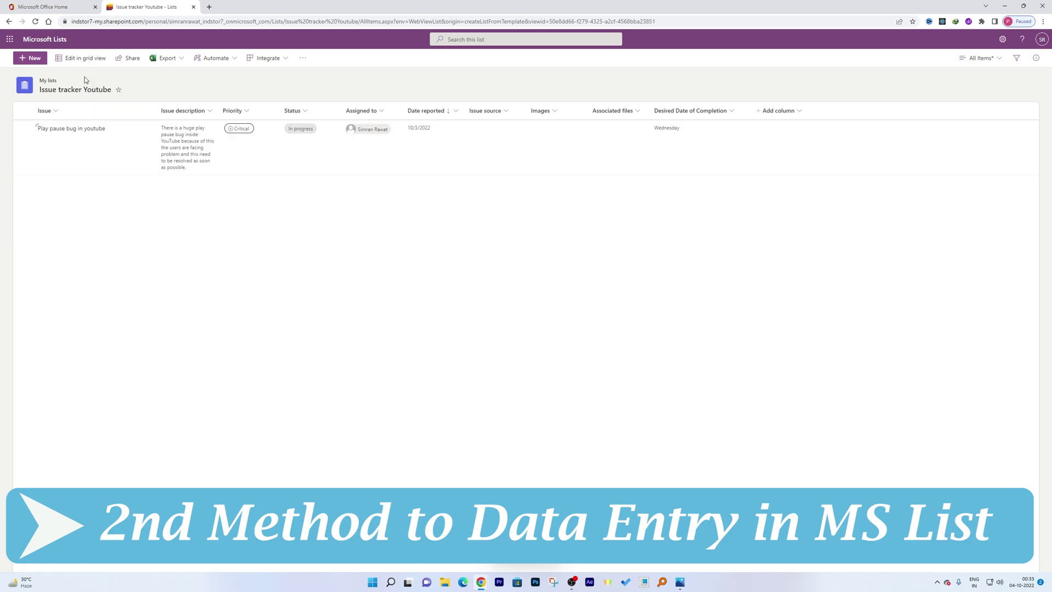
Switch the Issue tracker Youtube list to Edit in grid view
click(77, 59)
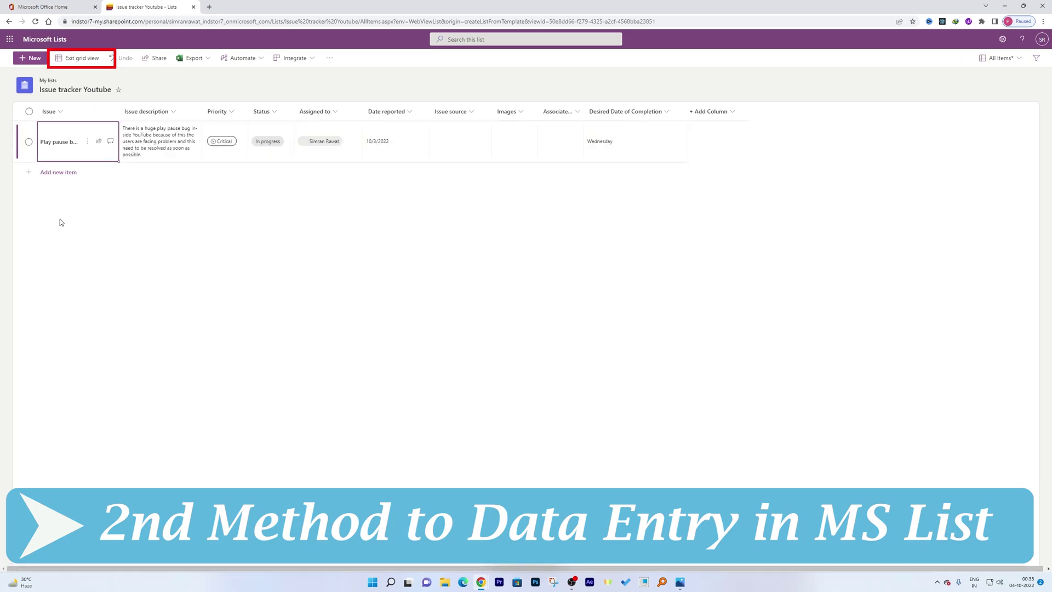
key(super+h)
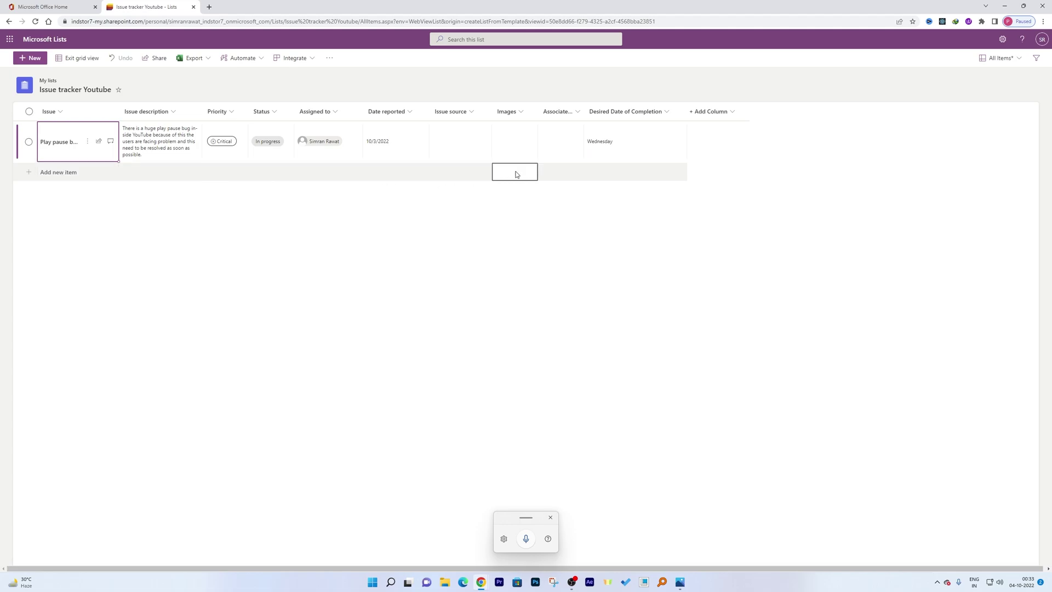
Add a new grid row titled 'Ads not properly working in youtube'
click(85, 172)
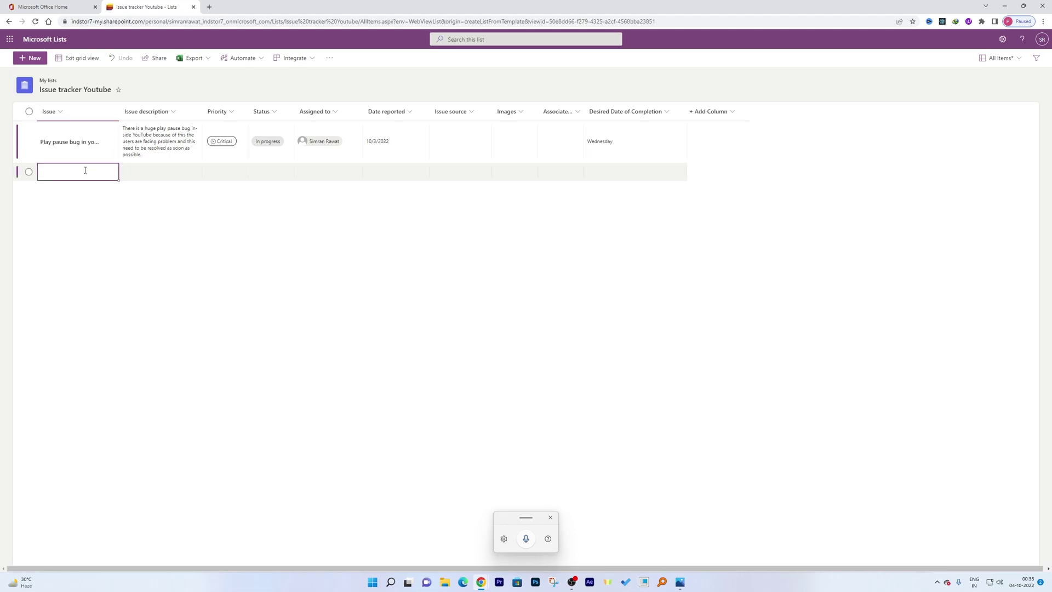
text(Ads)
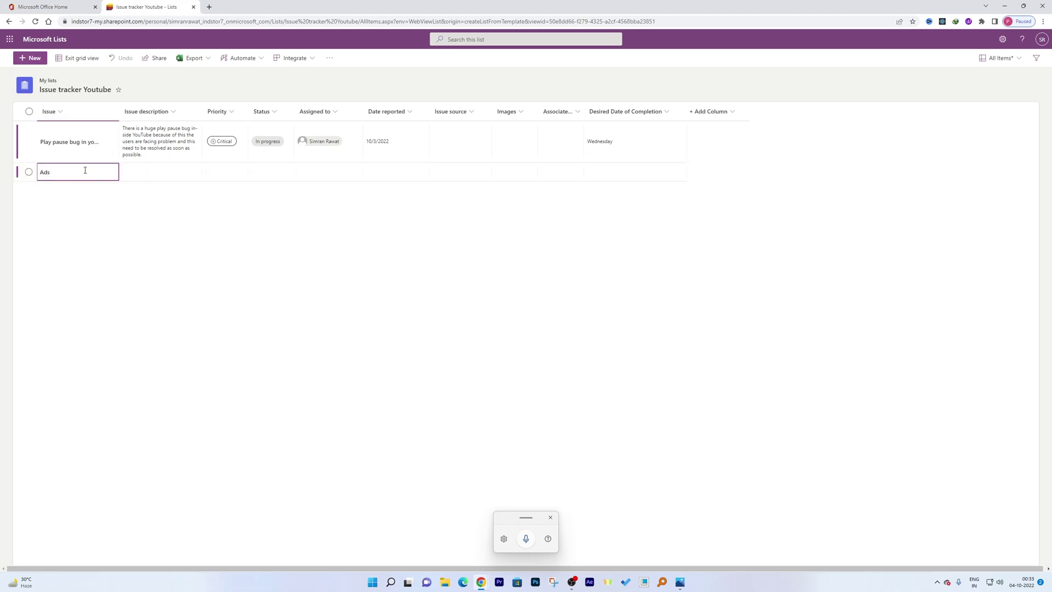
text( not prop)
text(erly wor)
text(king in youtu)
text(be)
key(Tab)
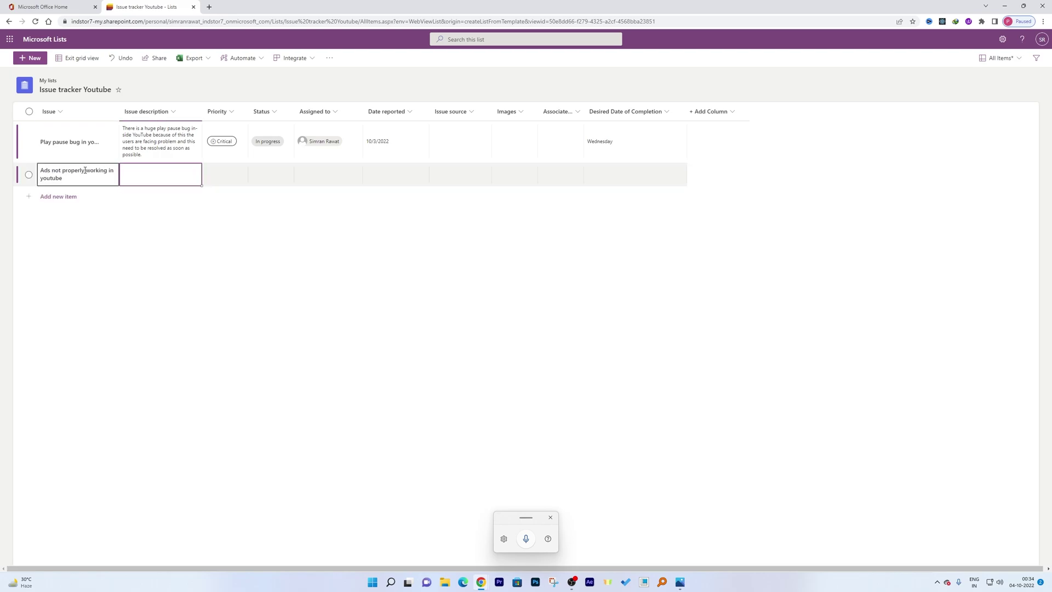
Copy the first issue's description and paste it into the new row's description
click(149, 153)
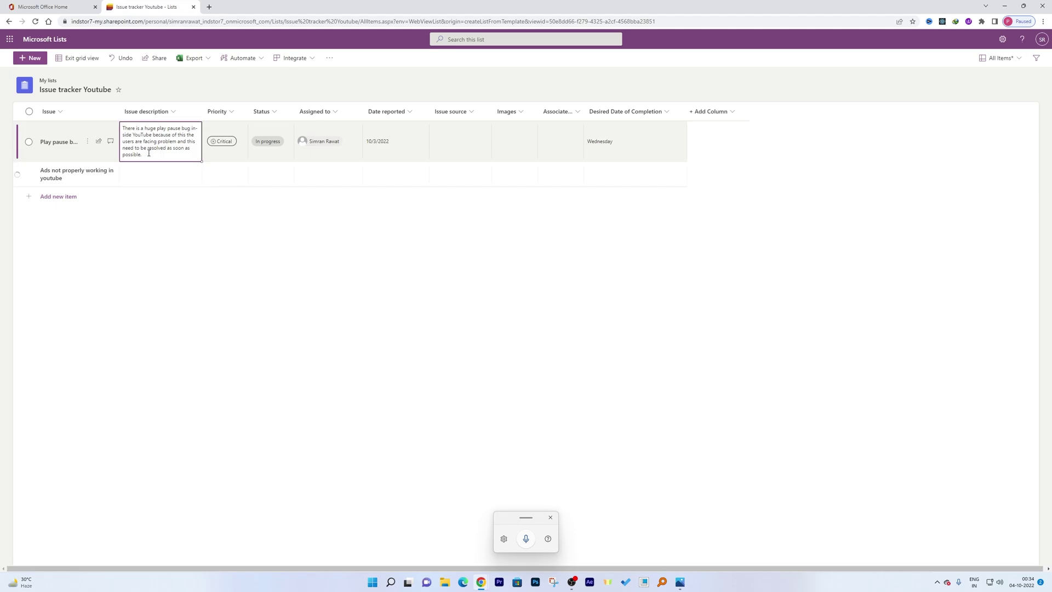
click(143, 153)
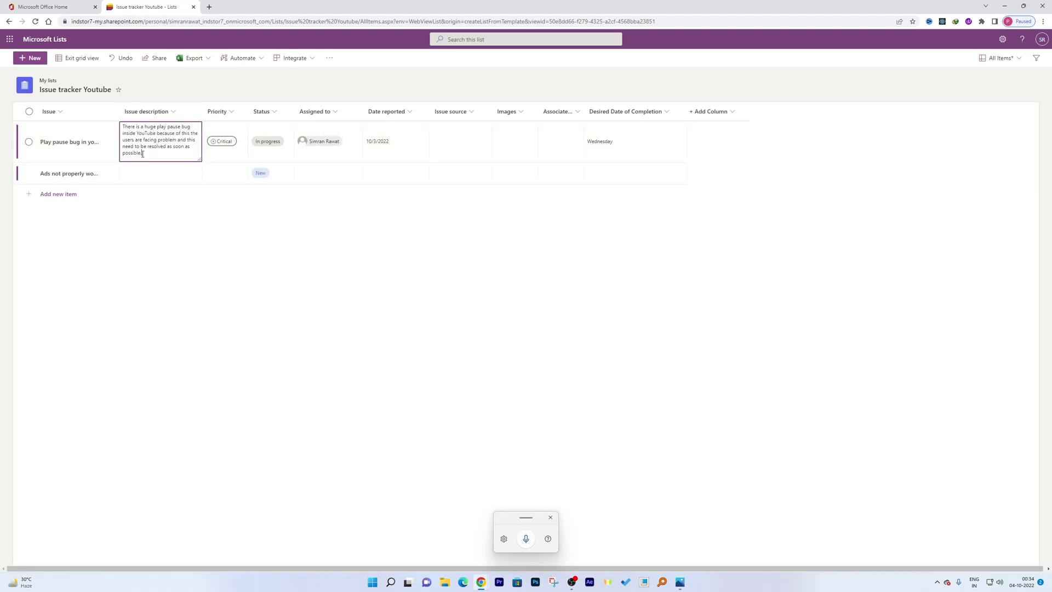
key(ctrl+a)
key(ctrl+c)
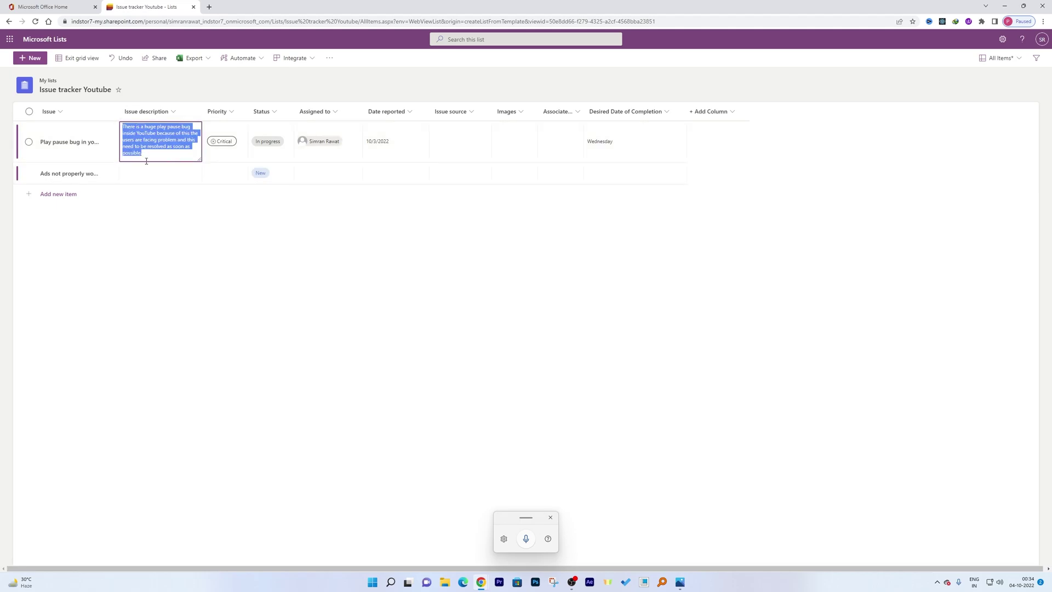
click(149, 176)
key(ctrl+v)
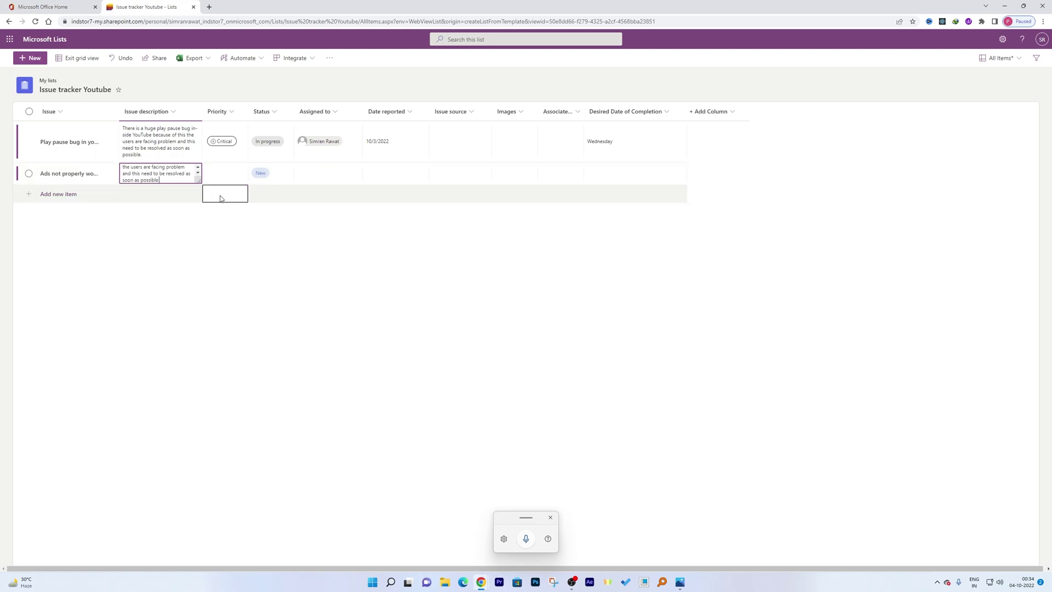
click(226, 178)
click(227, 178)
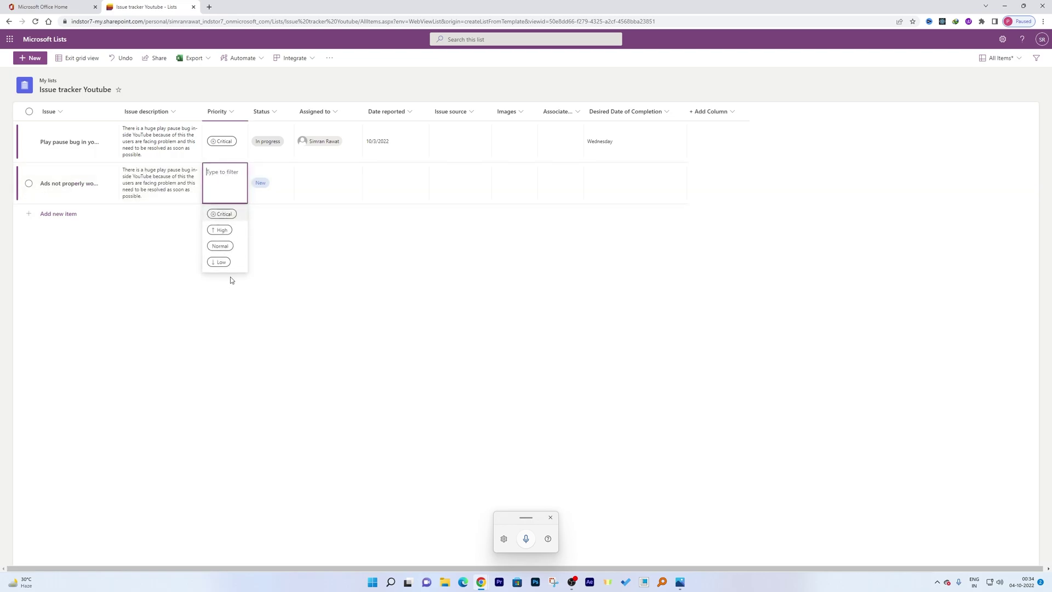
Set the second issue's priority to Normal and its status to By design
click(225, 244)
click(266, 186)
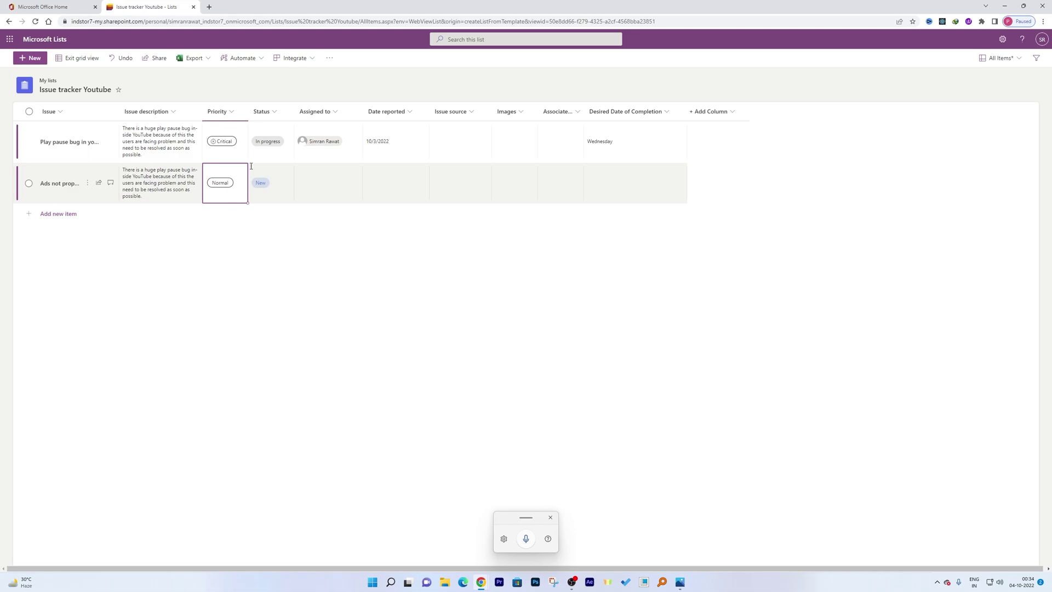
click(284, 177)
click(285, 177)
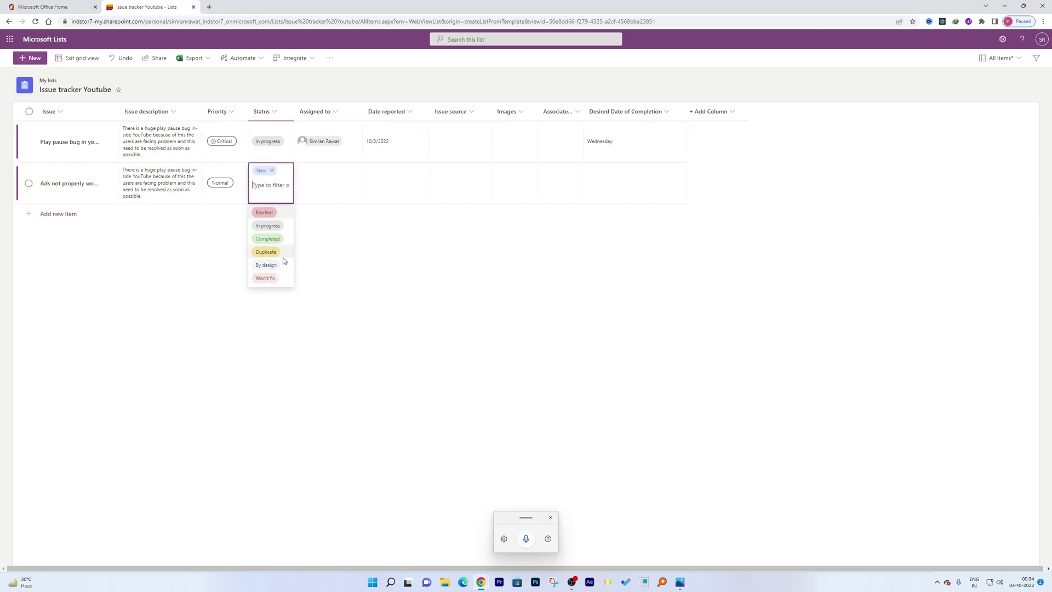
click(266, 265)
Assign the second issue to the suggested person from the directory search
click(312, 170)
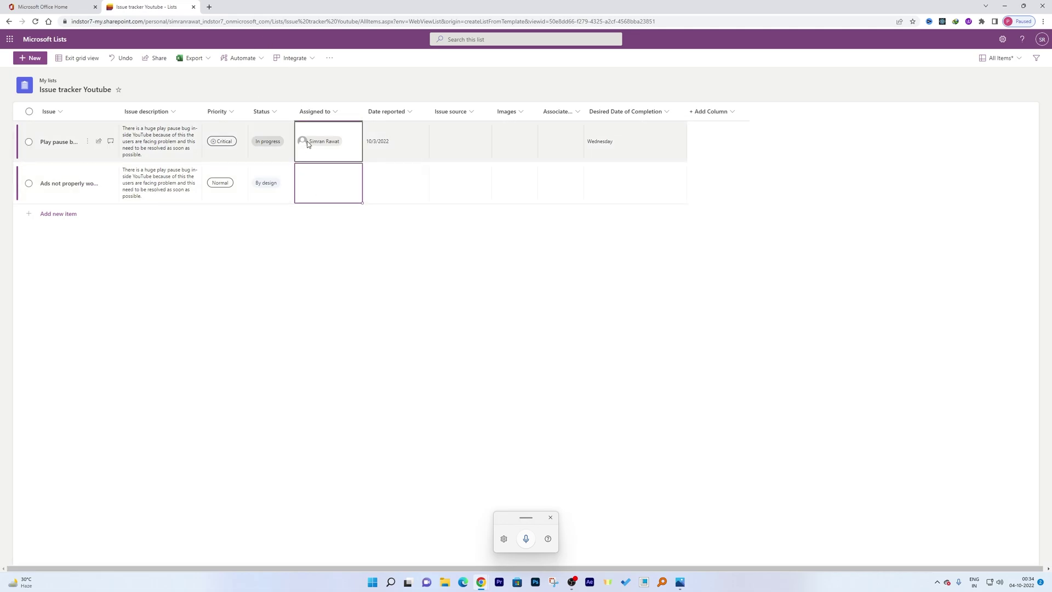
click(330, 184)
text(zsi)
key(BackSpace)
key(BackSpace)
key(BackSpace)
text(s)
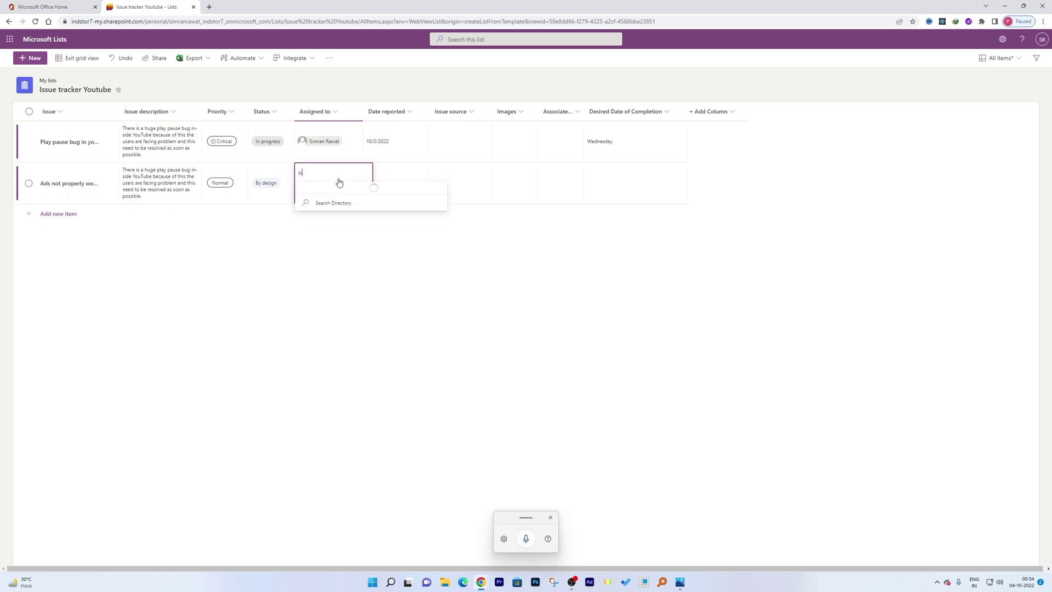
click(332, 193)
click(395, 183)
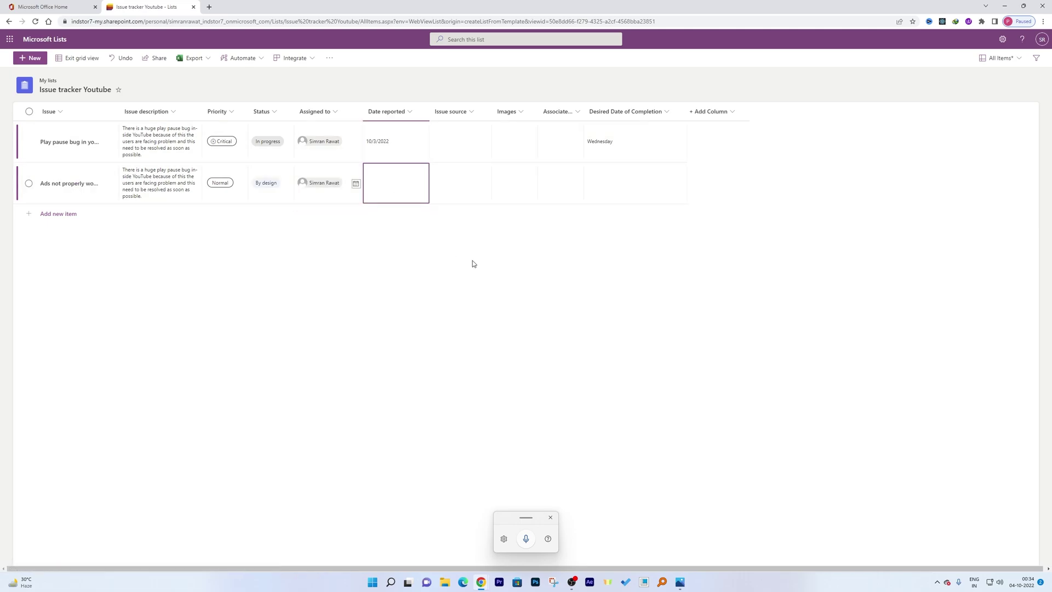
Set the second issue's reported date to October 3 and completion date to October 5, 2022
click(355, 184)
click(358, 239)
click(458, 181)
click(466, 186)
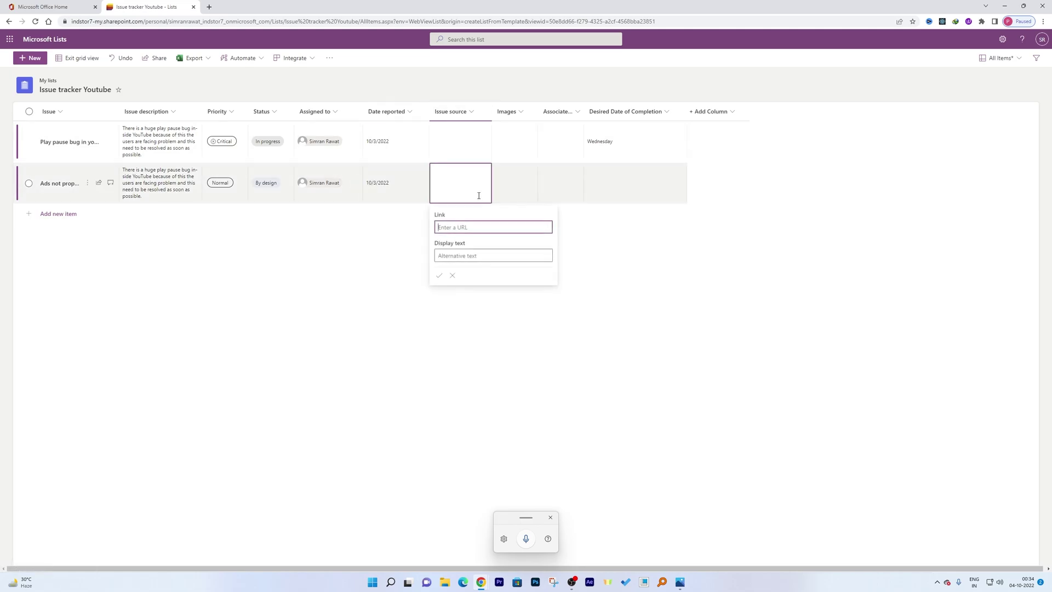
click(542, 177)
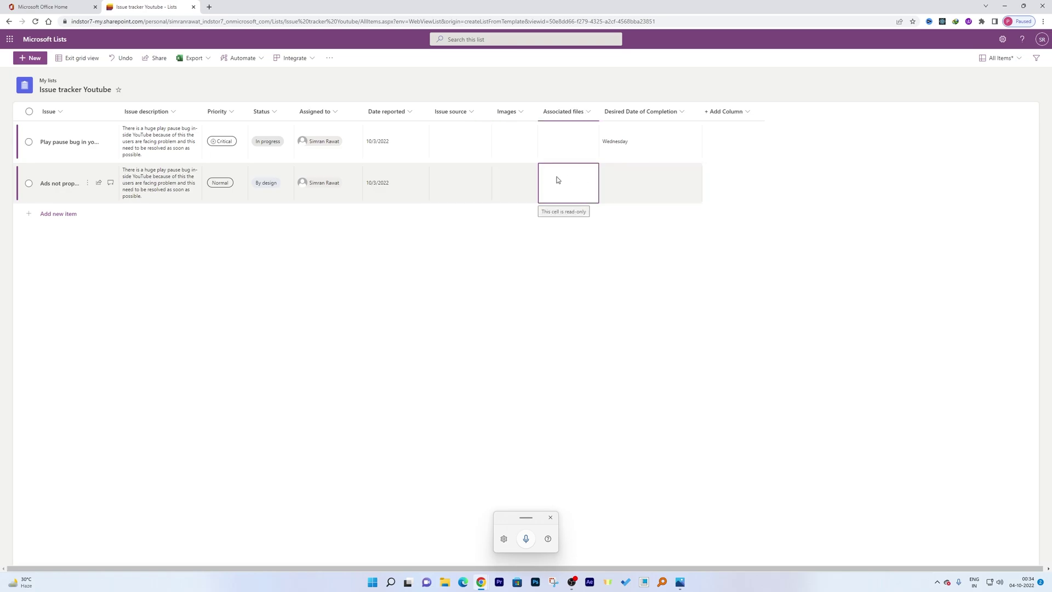
click(626, 178)
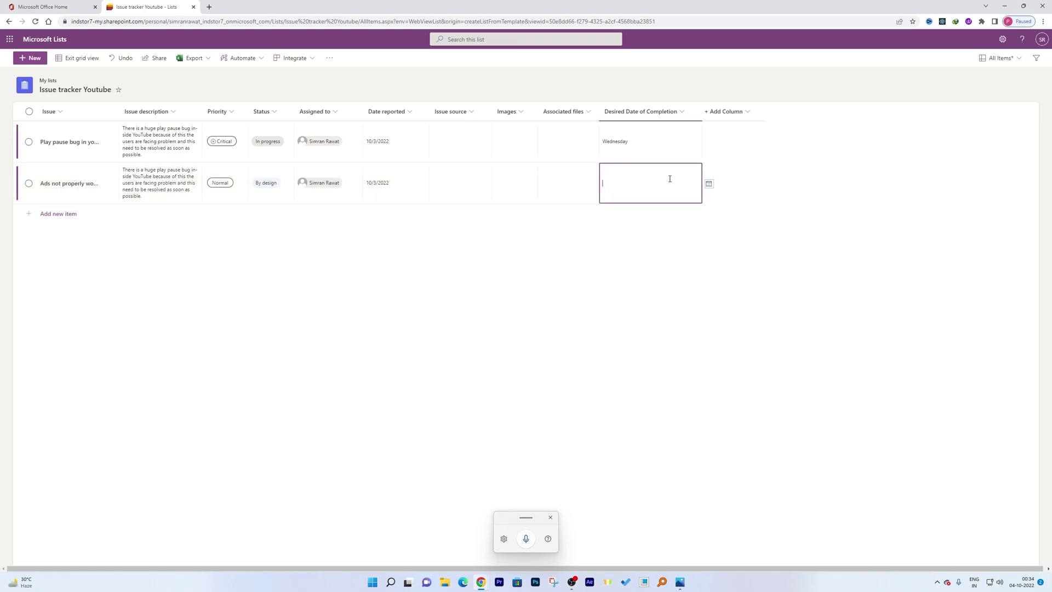
click(709, 183)
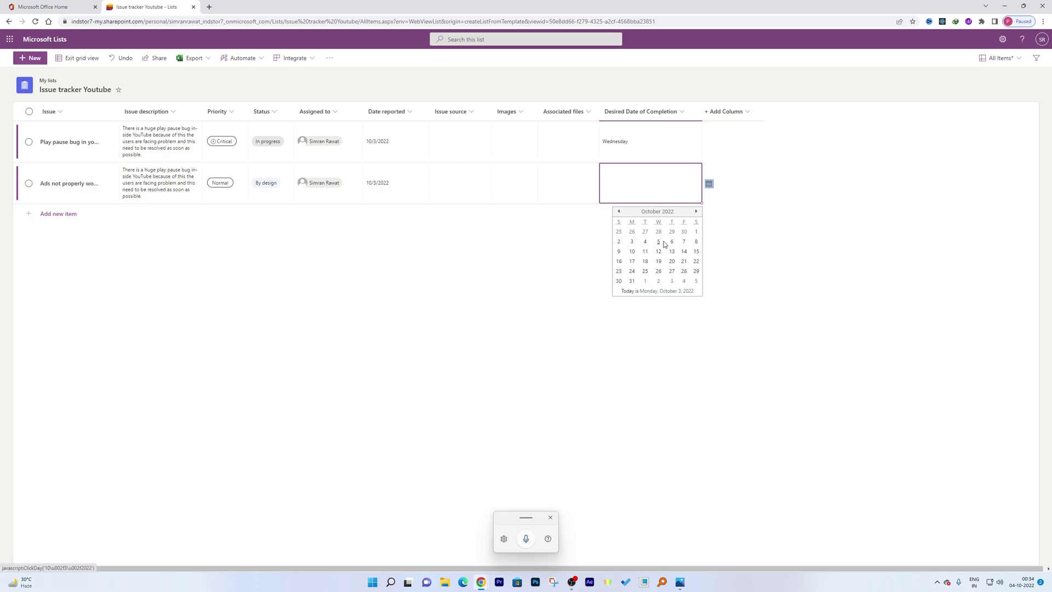
click(659, 241)
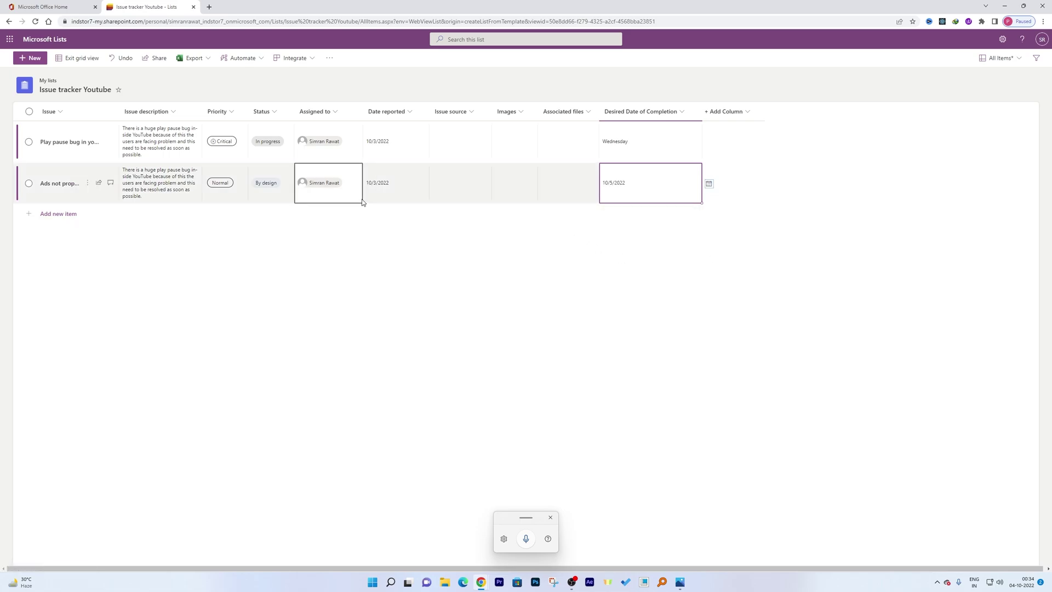
click(70, 216)
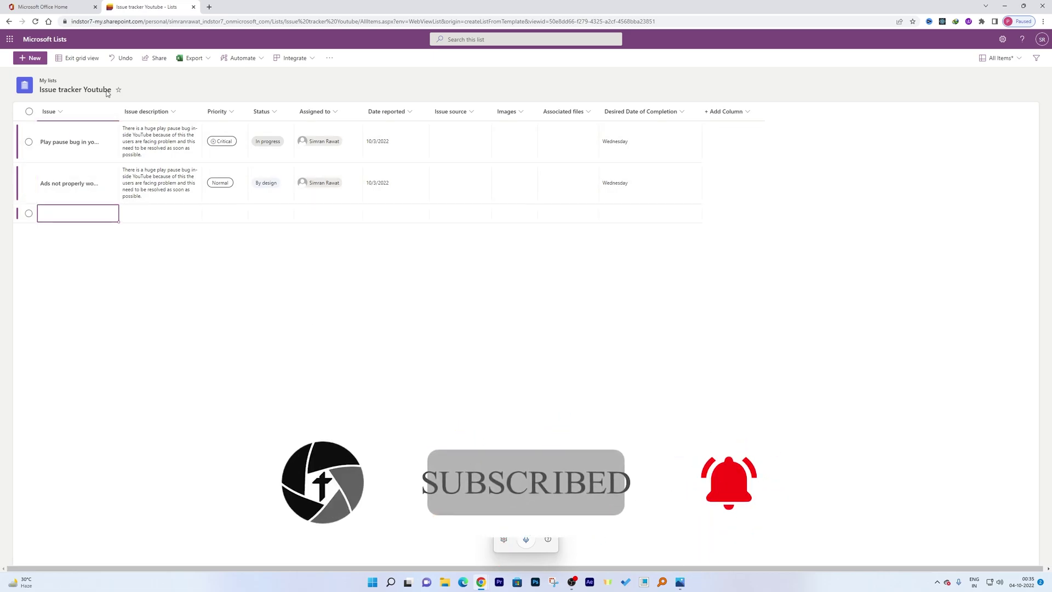
Exit grid view so the list shows its two saved issues in the standard layout
key(super+h)
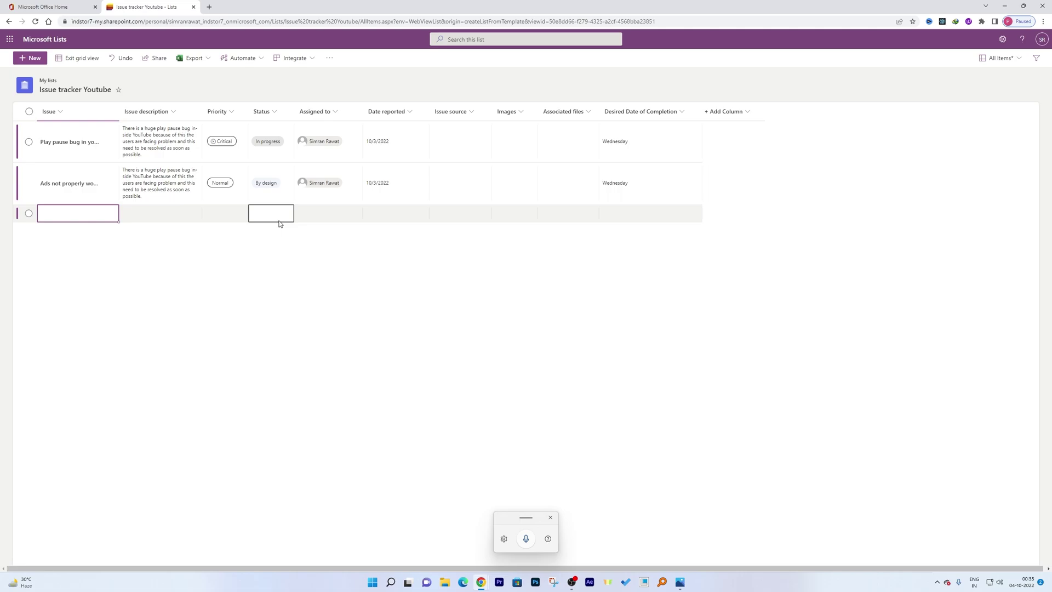
click(80, 59)
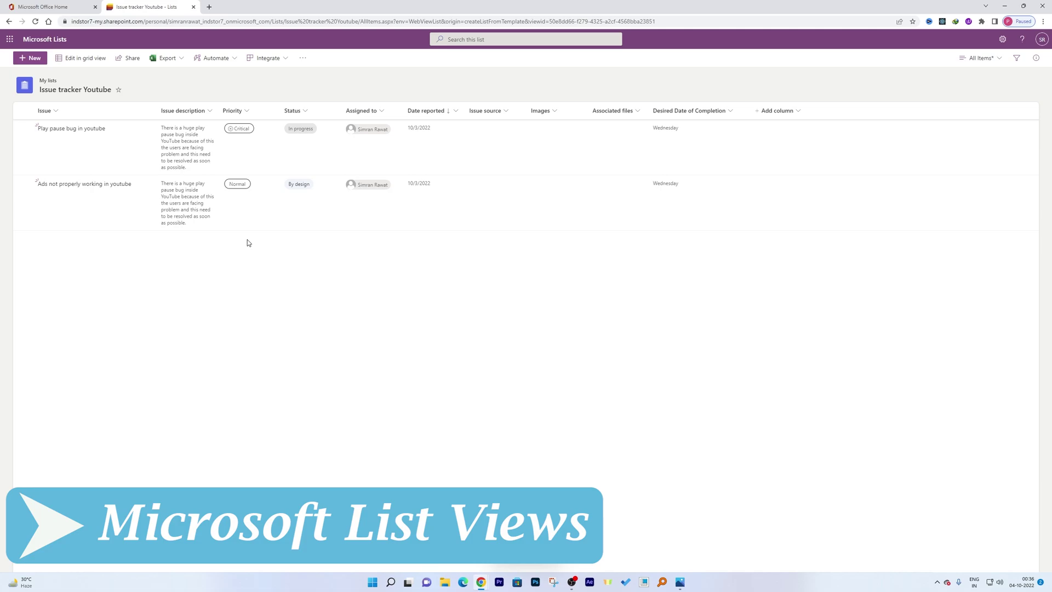
Try the Compact List layout, then display the issues as Gallery cards
key(super+h)
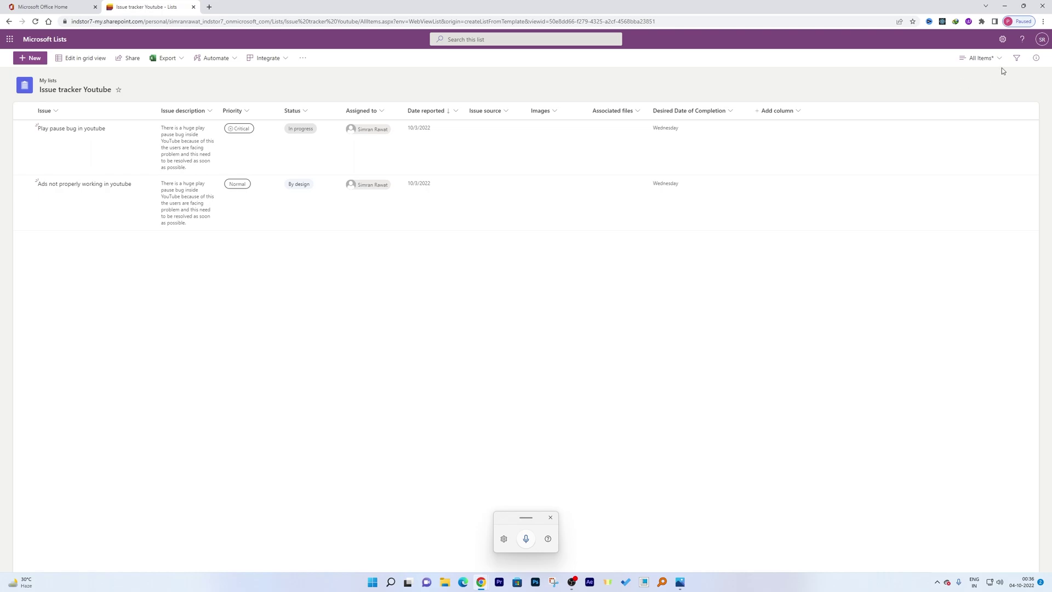
click(989, 58)
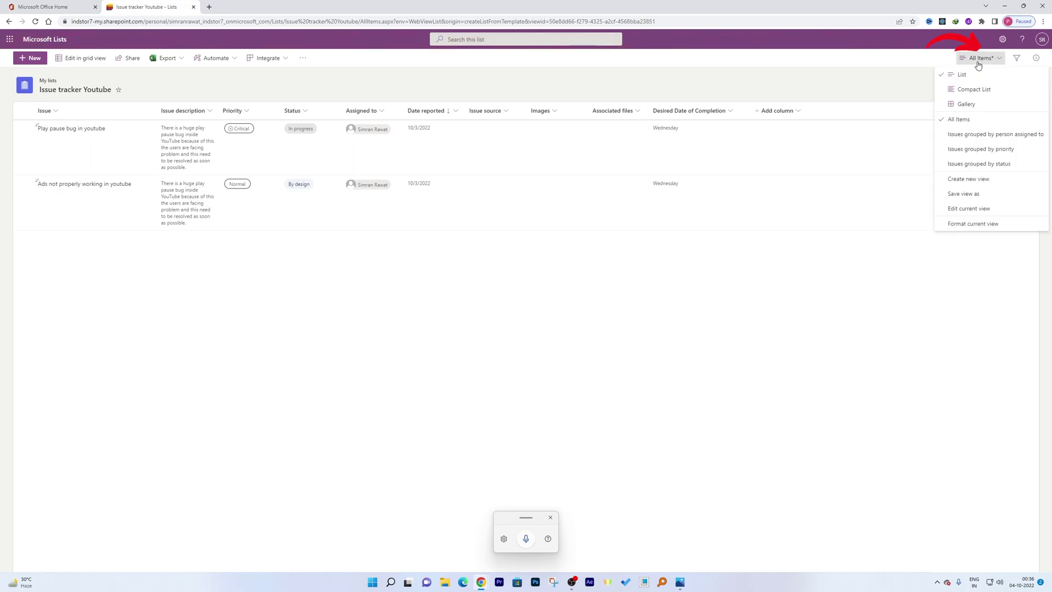
click(970, 90)
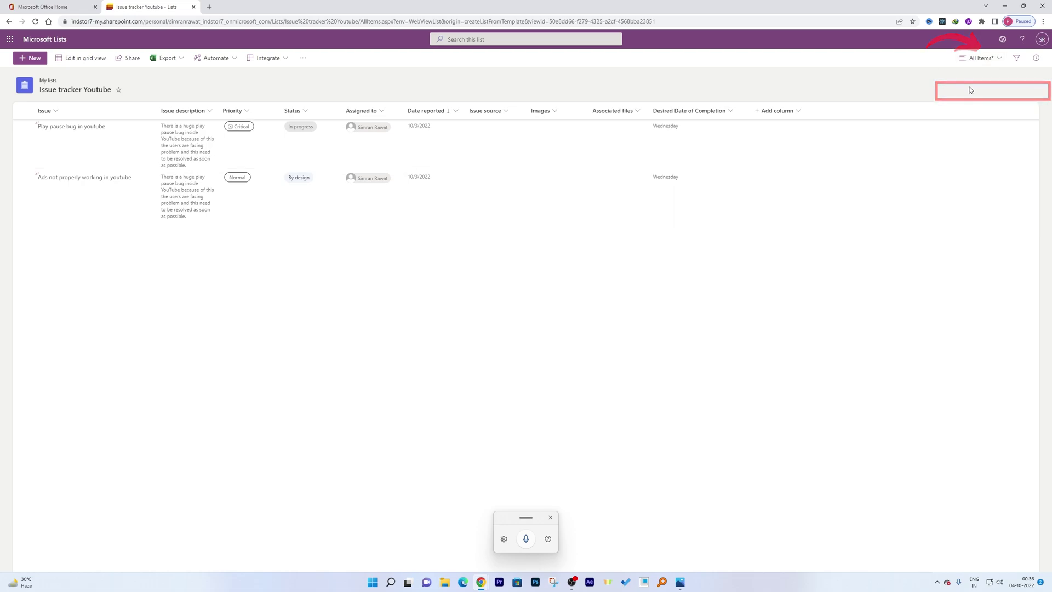
click(964, 59)
click(983, 54)
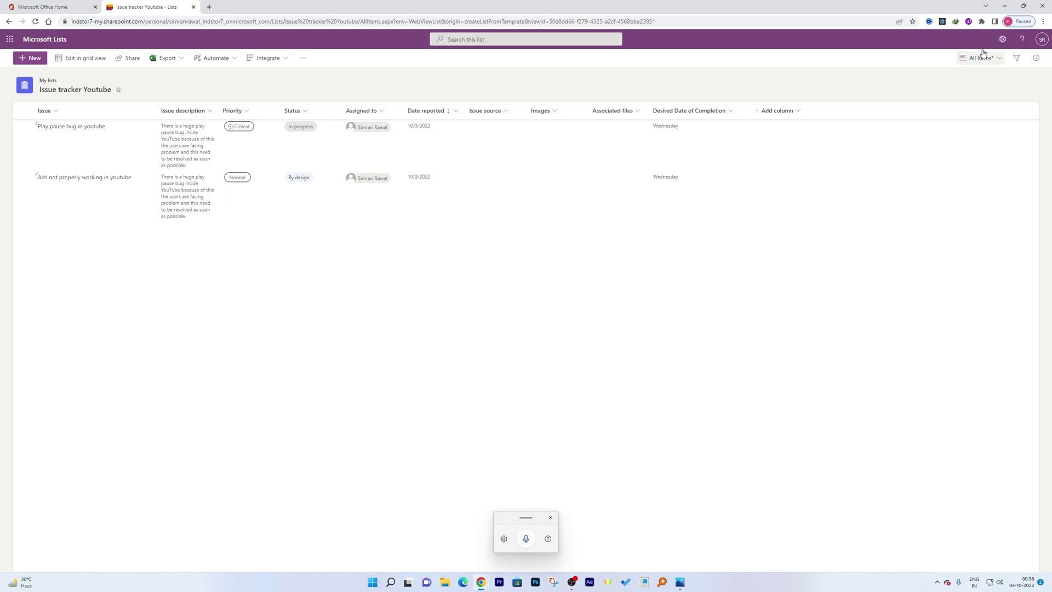
click(981, 57)
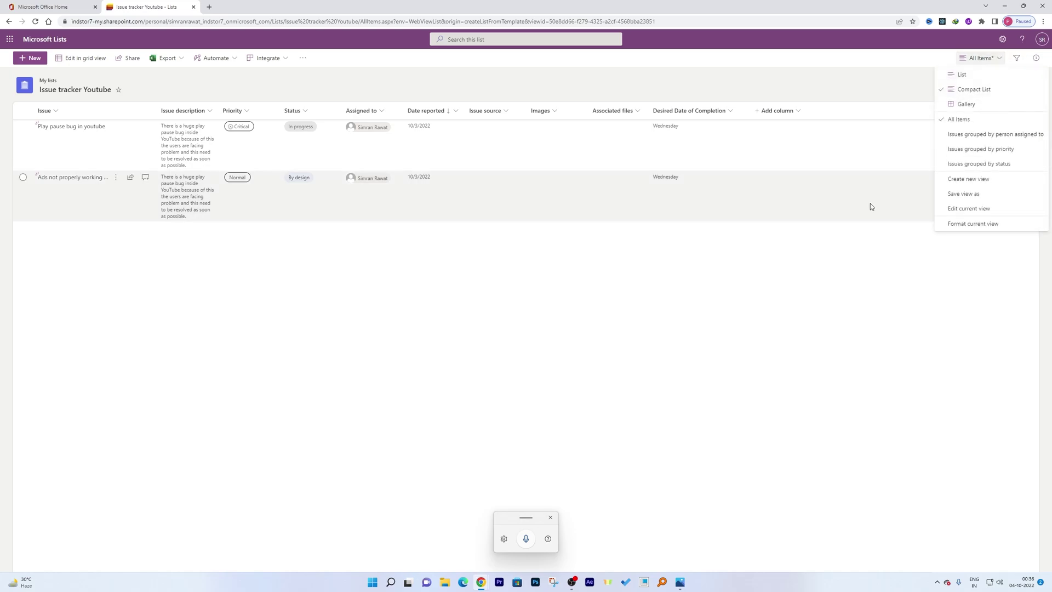
click(976, 106)
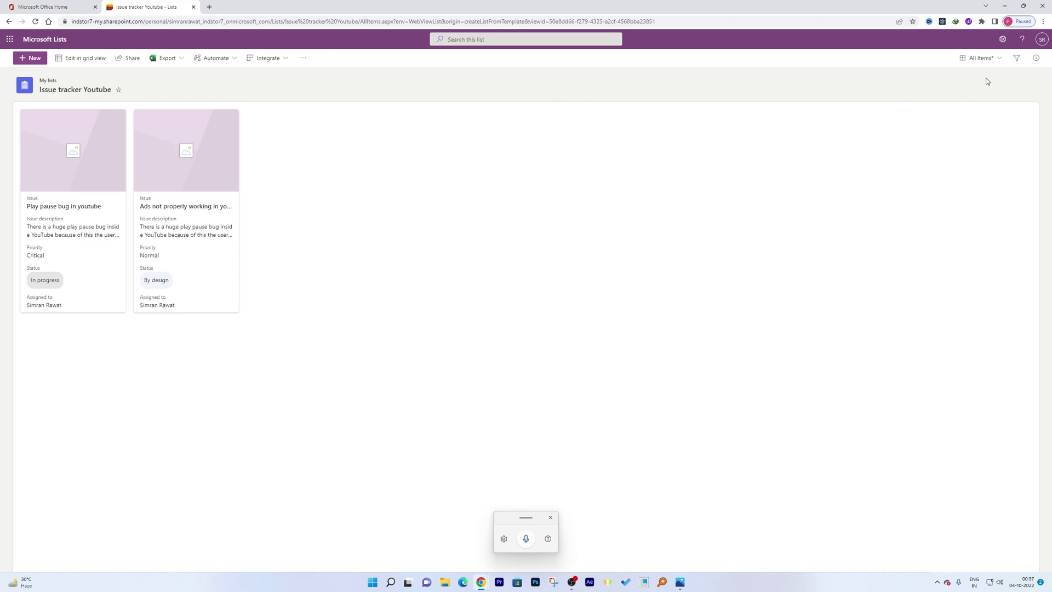
Switch back to the List layout and select the 'Ads not properly working in youtube' issue
click(976, 59)
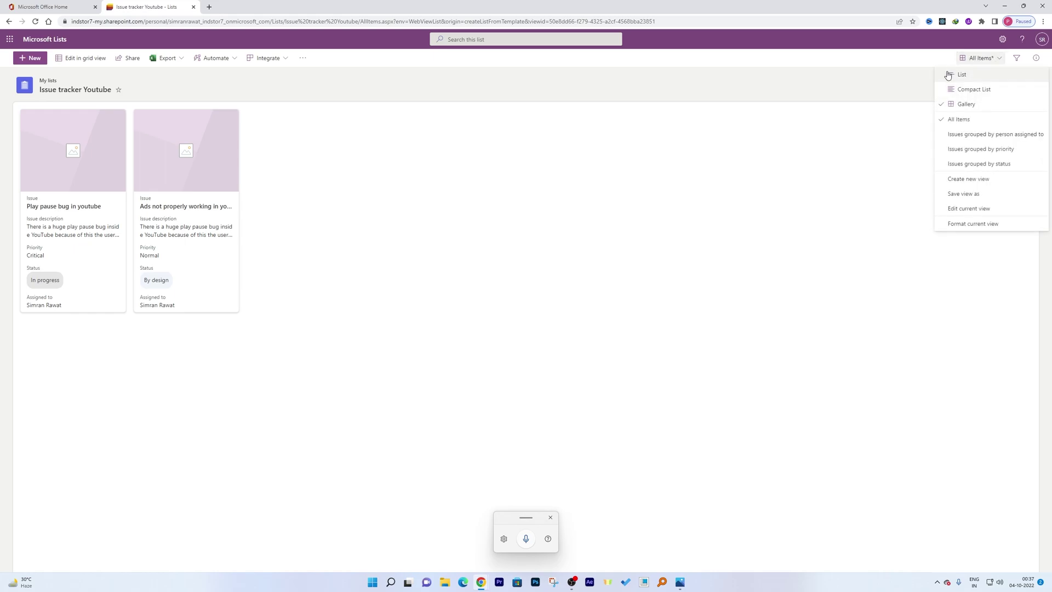
click(985, 75)
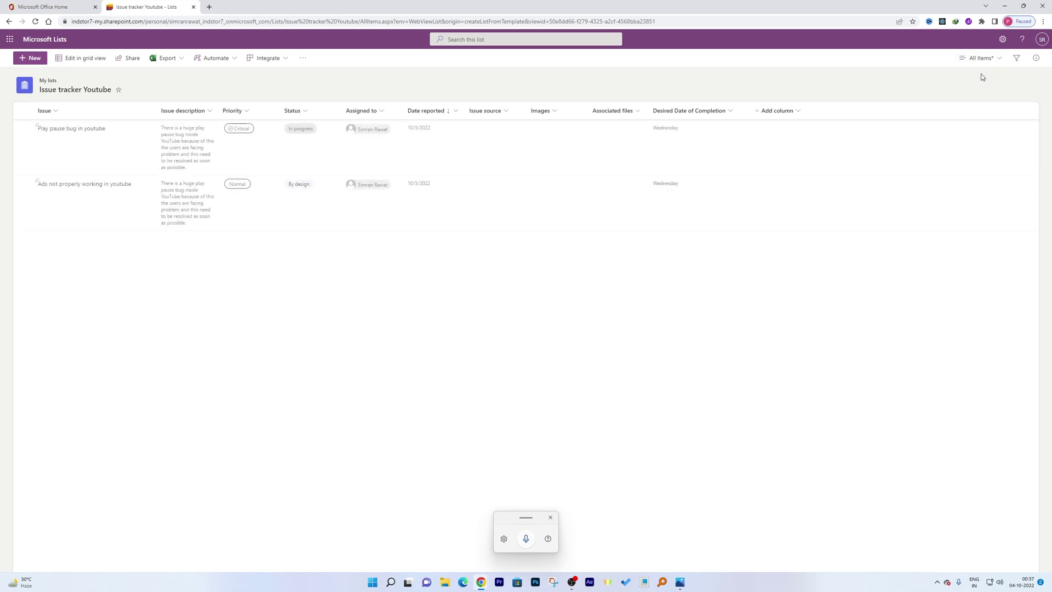
click(686, 185)
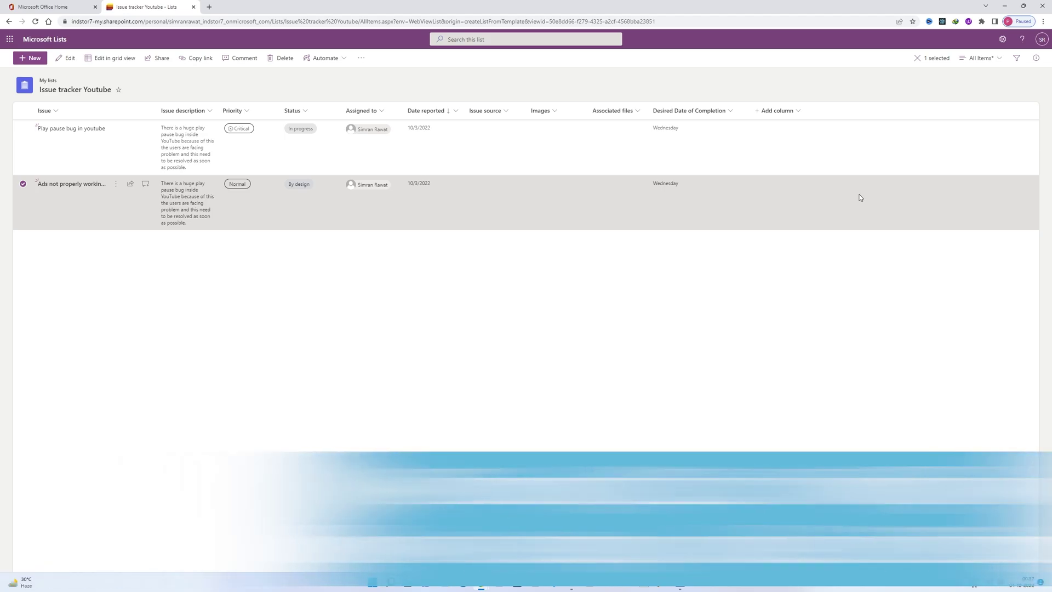
Clear the row selection and start a new rule from Automate > Rules > Create a rule
key(super+h)
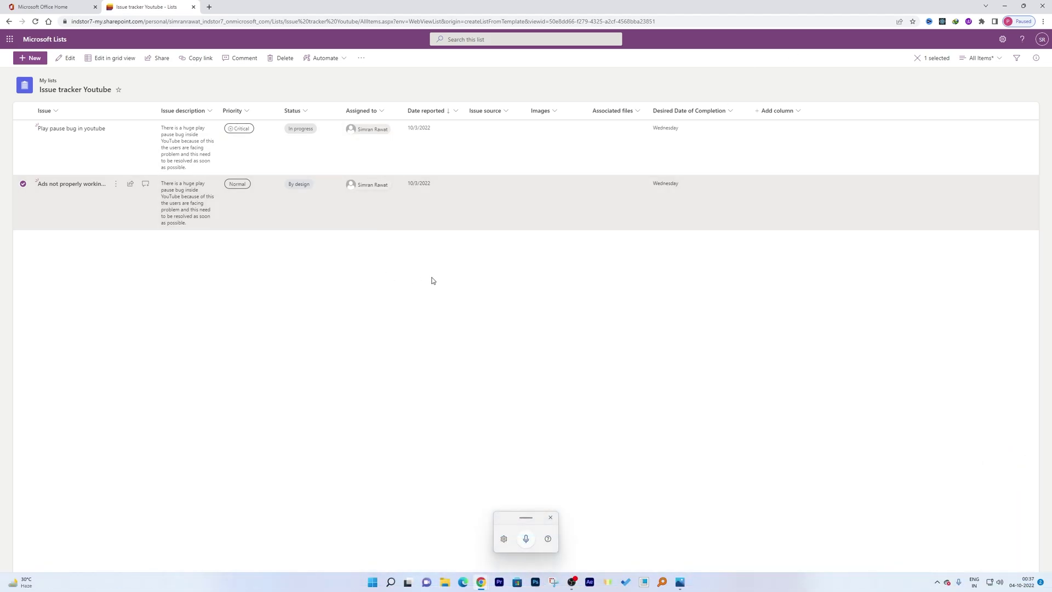
click(172, 282)
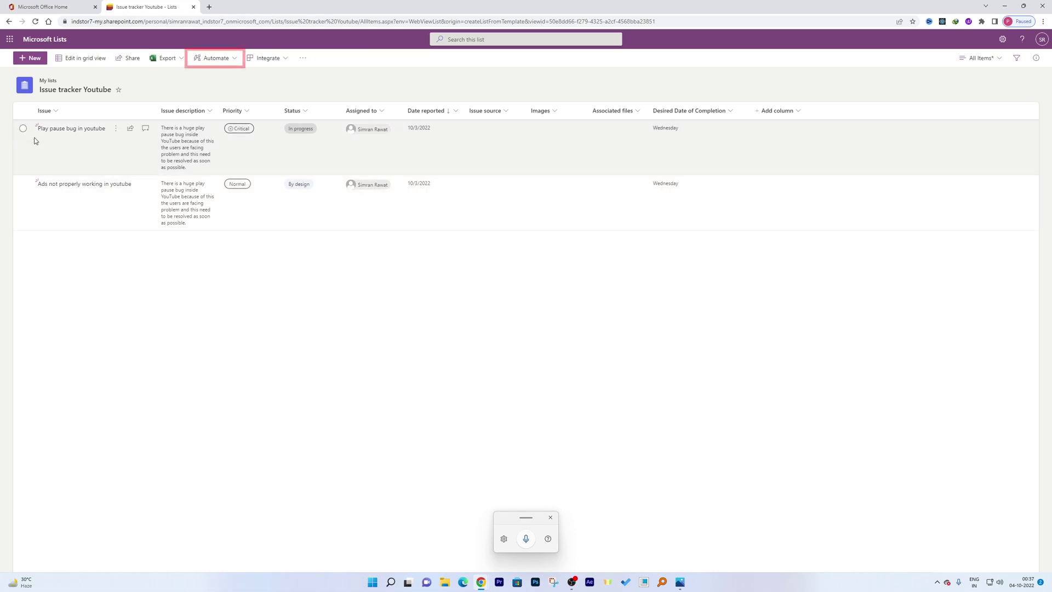
click(237, 56)
mouse_move(244, 90)
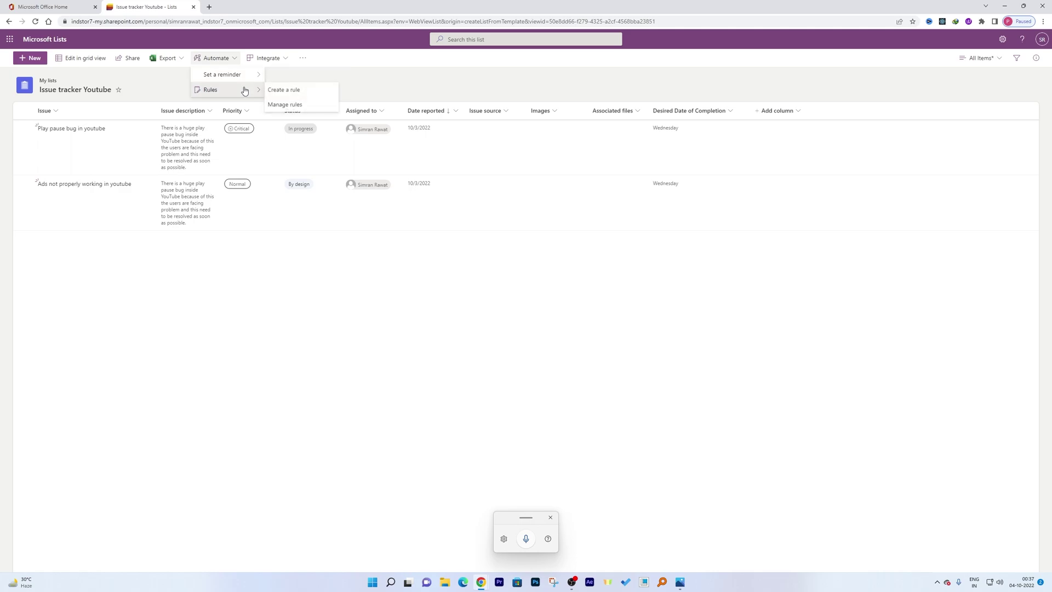
click(288, 92)
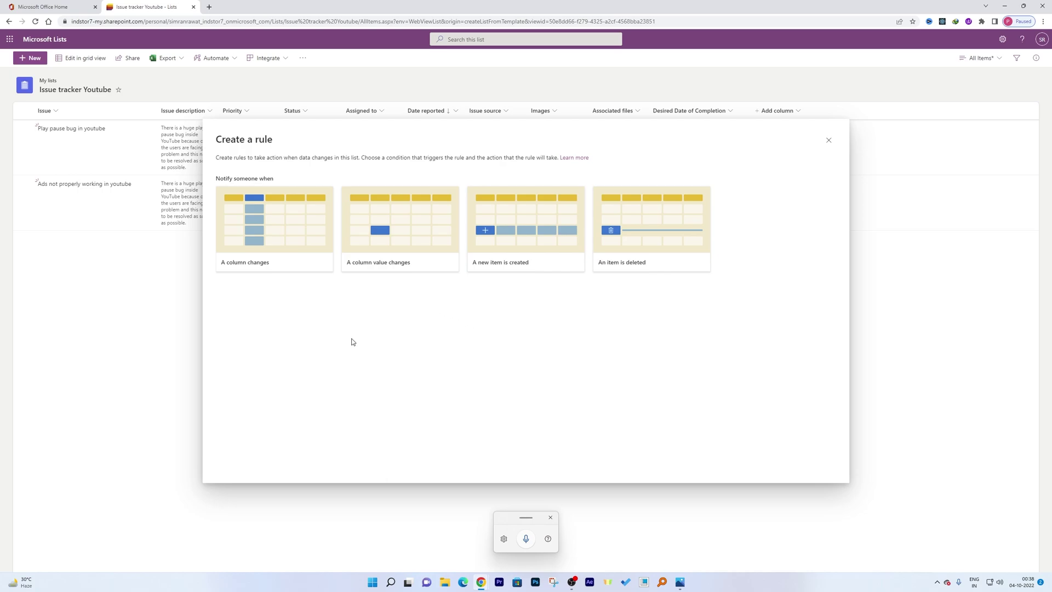
Set the column-change rule condition to 'When Status is Completed'
click(381, 251)
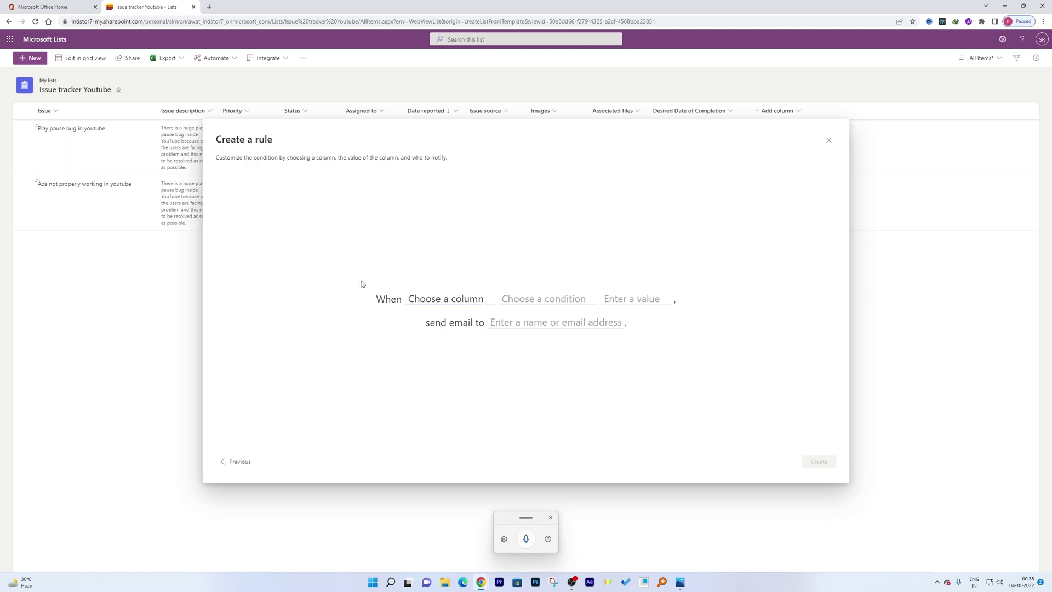
click(429, 299)
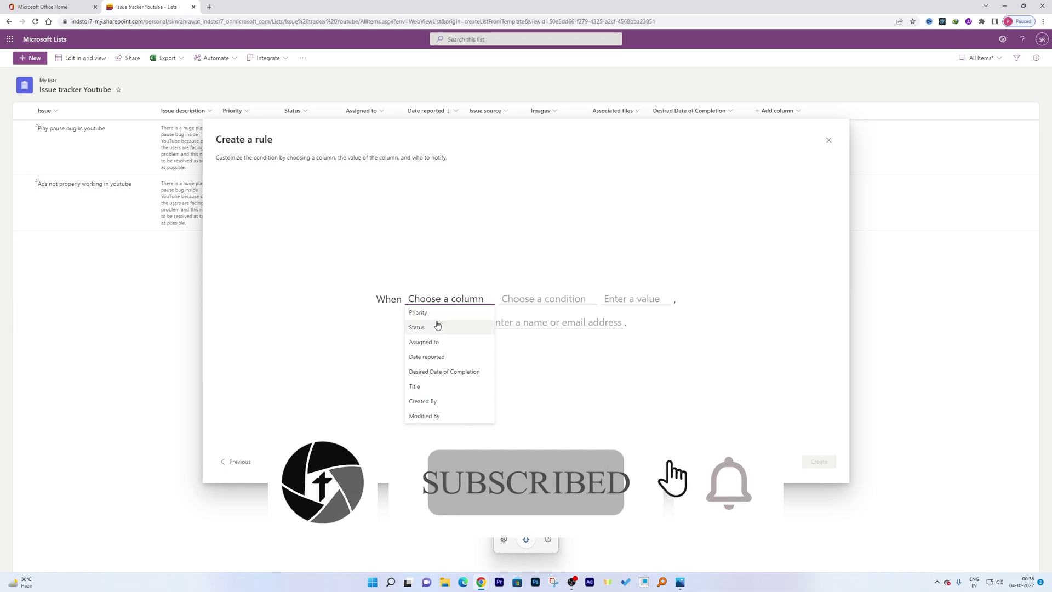
click(421, 312)
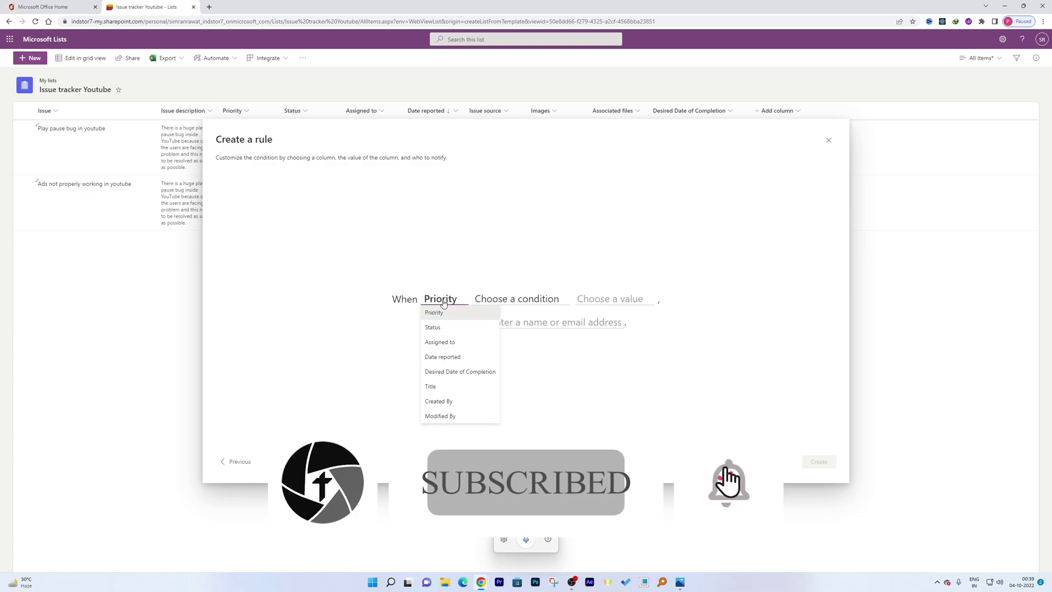
click(452, 327)
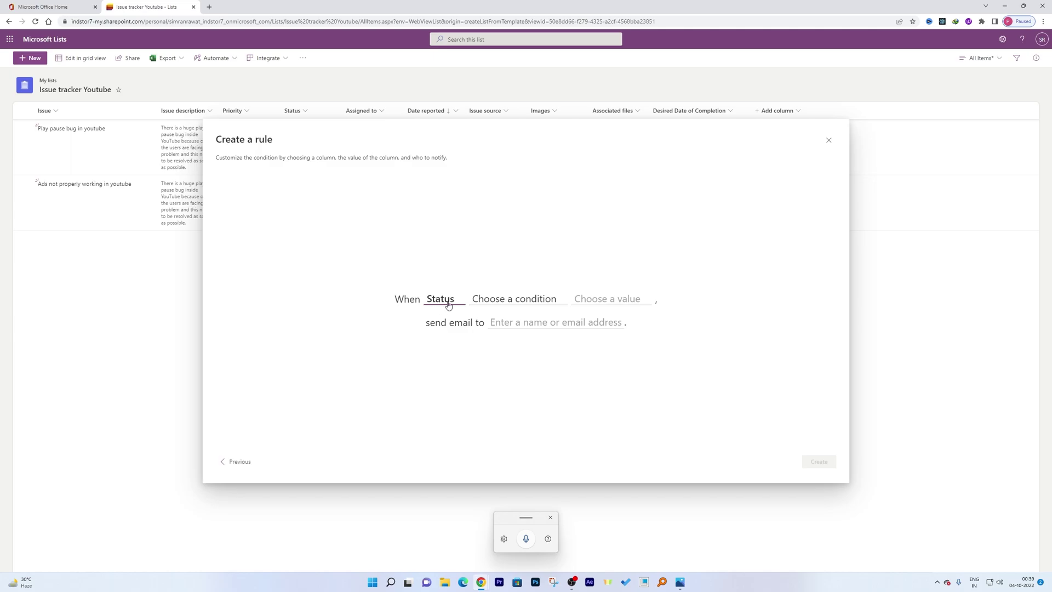
click(509, 298)
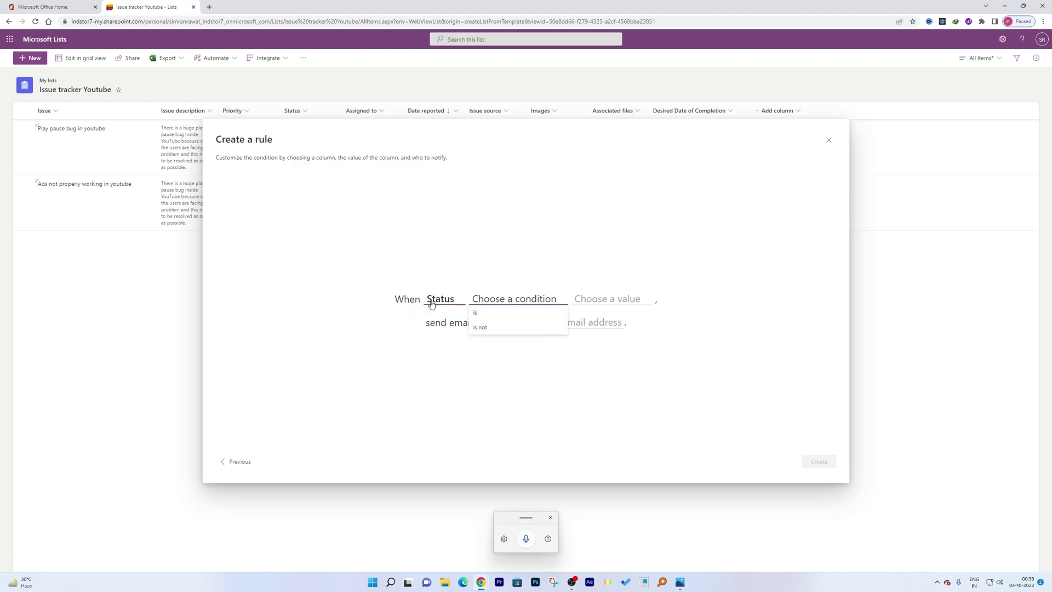
click(476, 312)
click(569, 303)
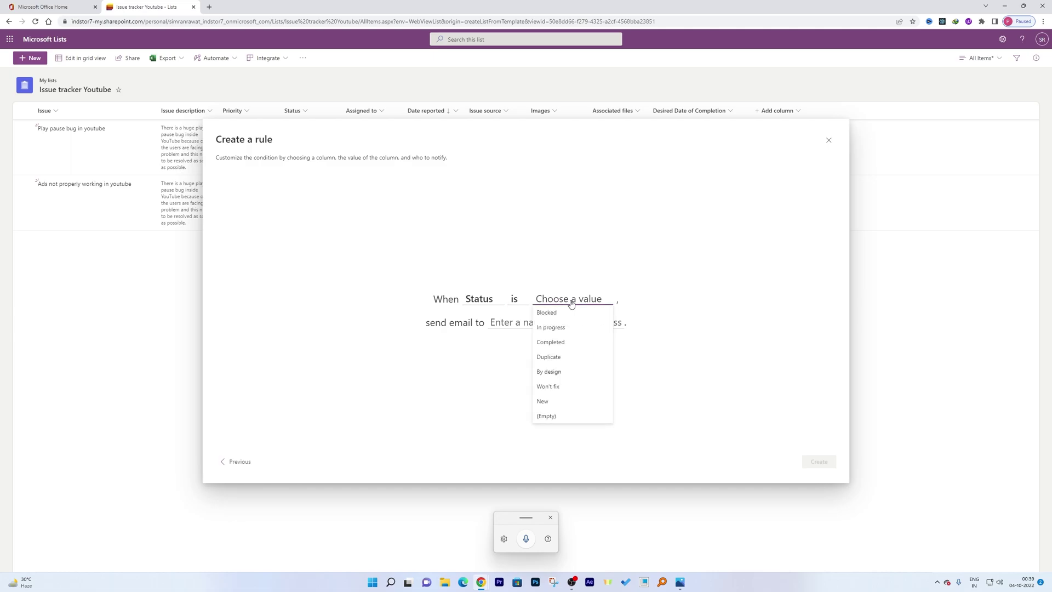
click(557, 342)
Choose the suggested person as the email recipient and create the rule
click(494, 323)
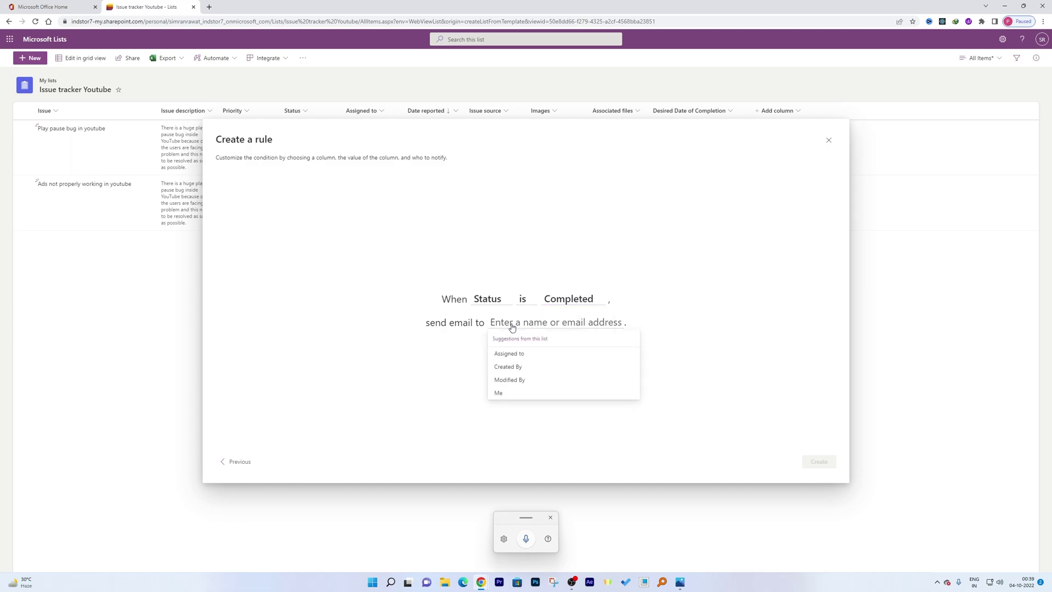
text(sim)
click(553, 343)
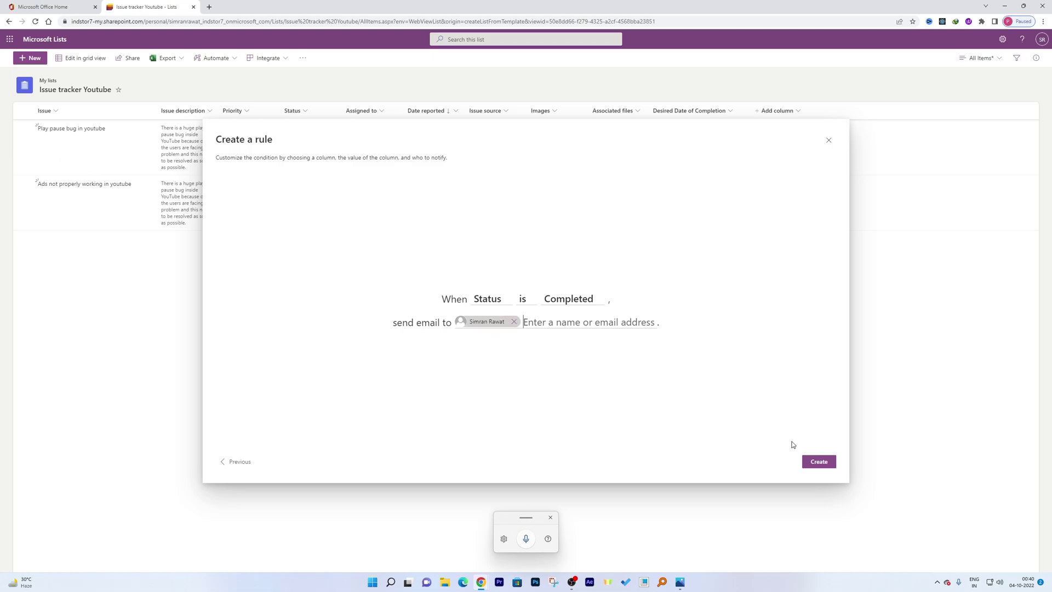
click(818, 462)
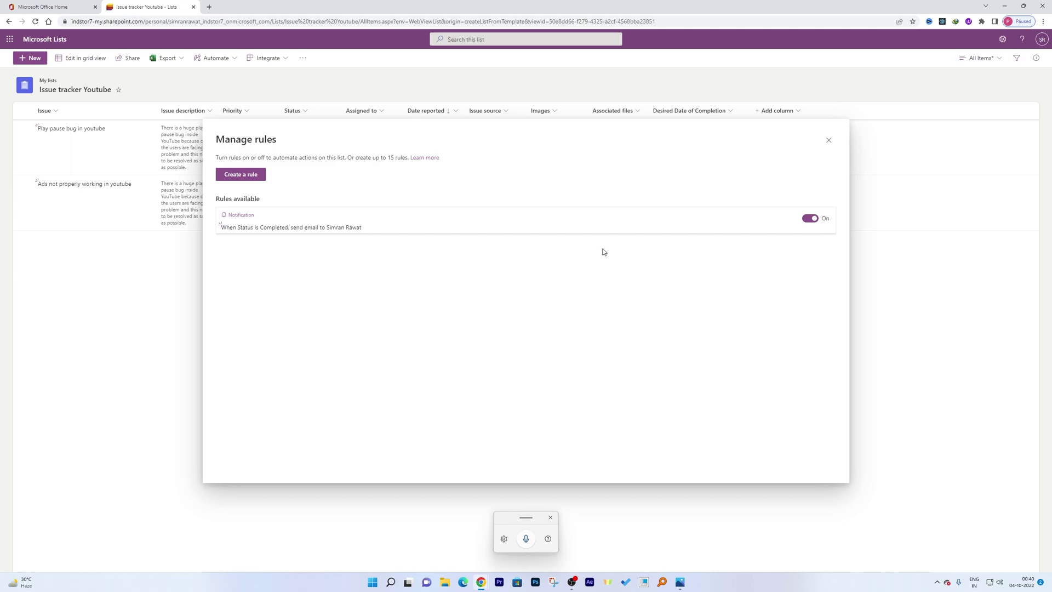
Begin a 'A new item is created' rule, then close it without saving
click(258, 173)
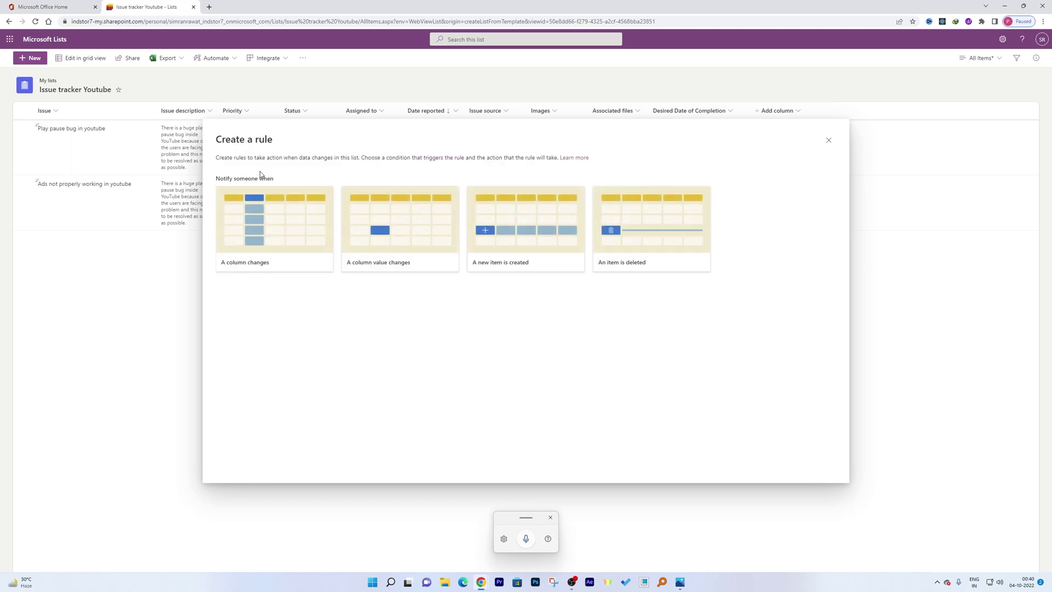
click(528, 233)
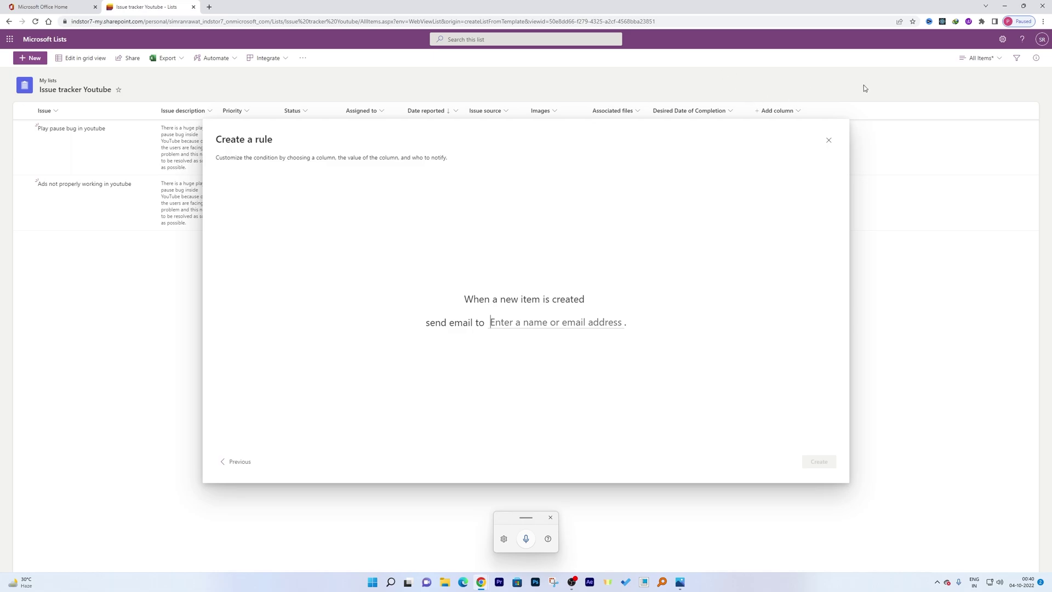
click(828, 142)
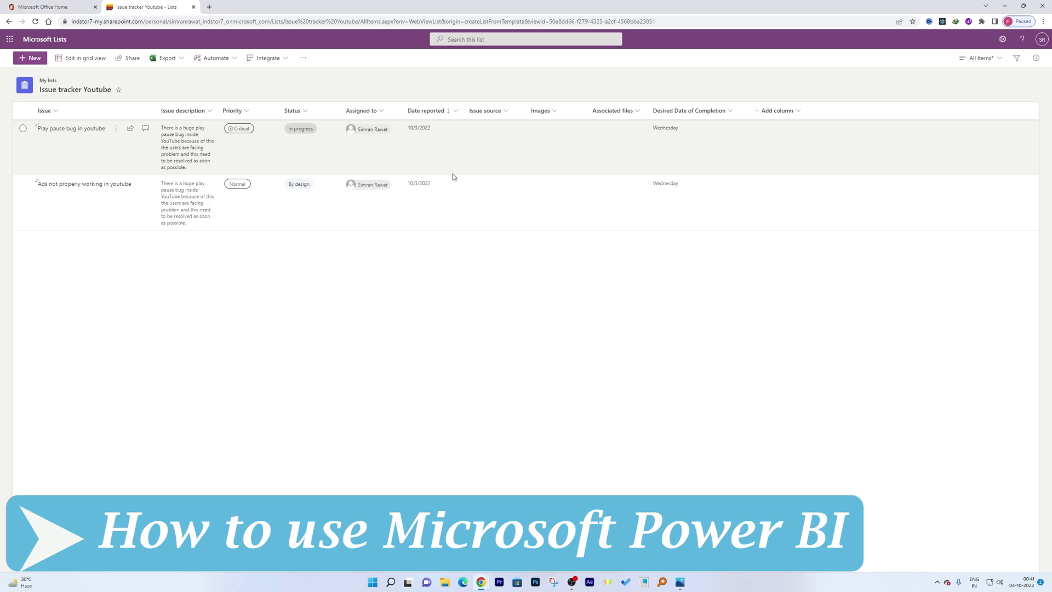
Show the Integrate menu's Power BI 'Visualize the list' option
key(super+h)
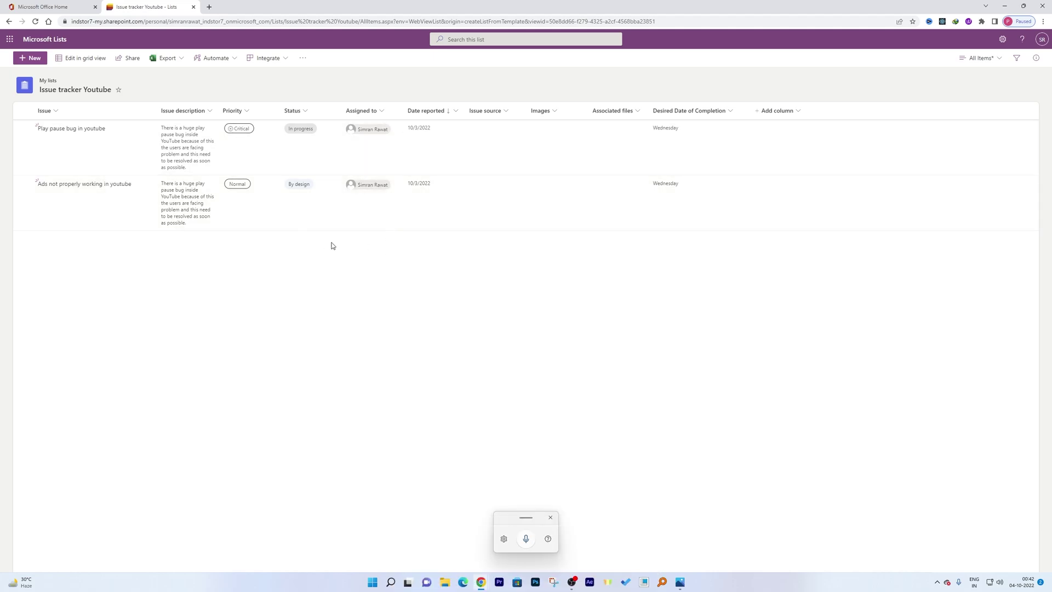
click(286, 63)
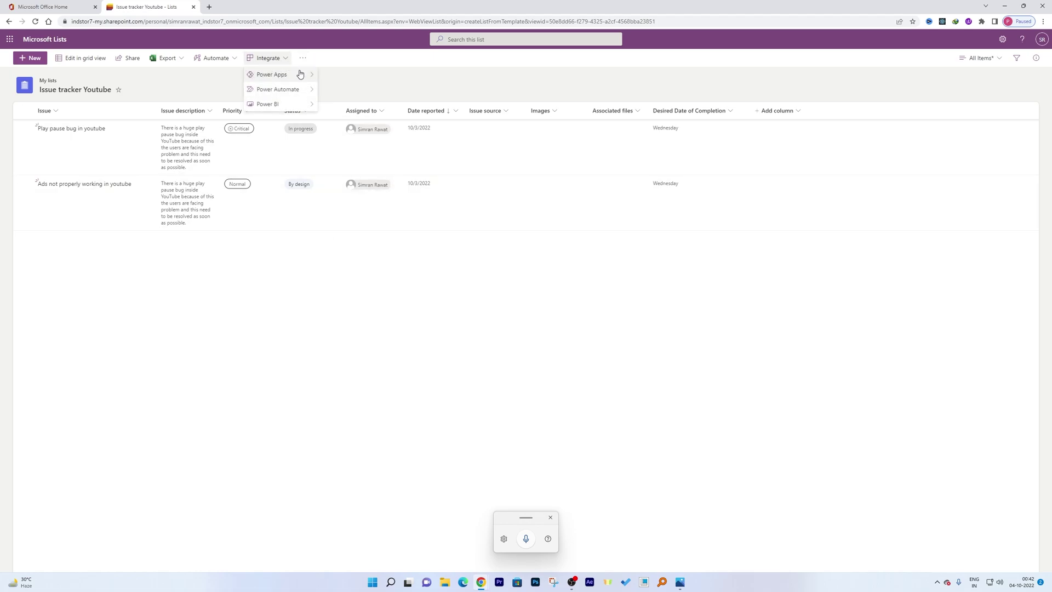
mouse_move(305, 106)
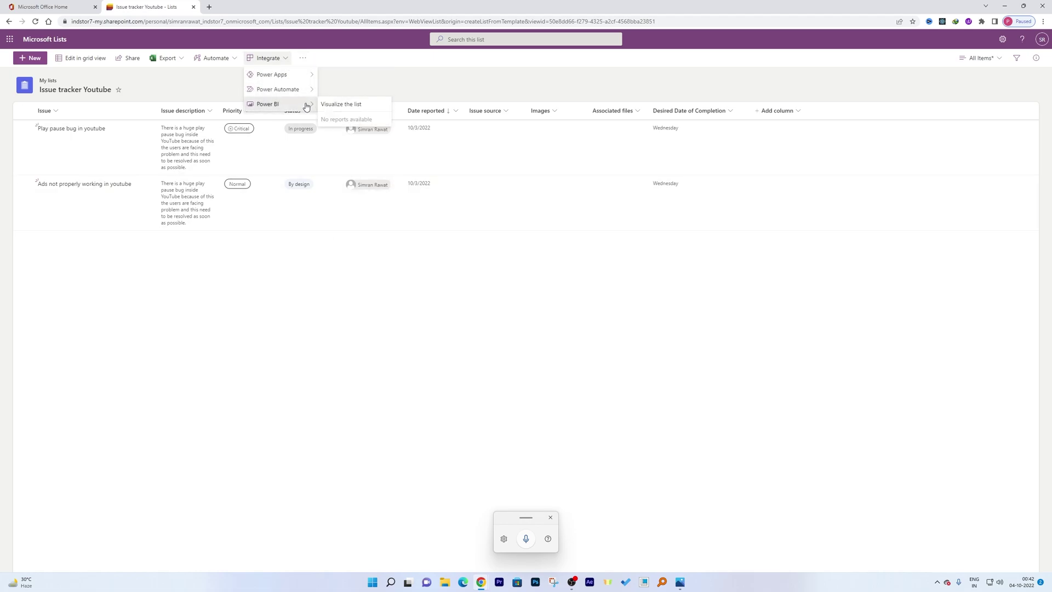
Generate a Power BI quick summary, add Date reported, and cross-filter to Play pause bug
click(347, 107)
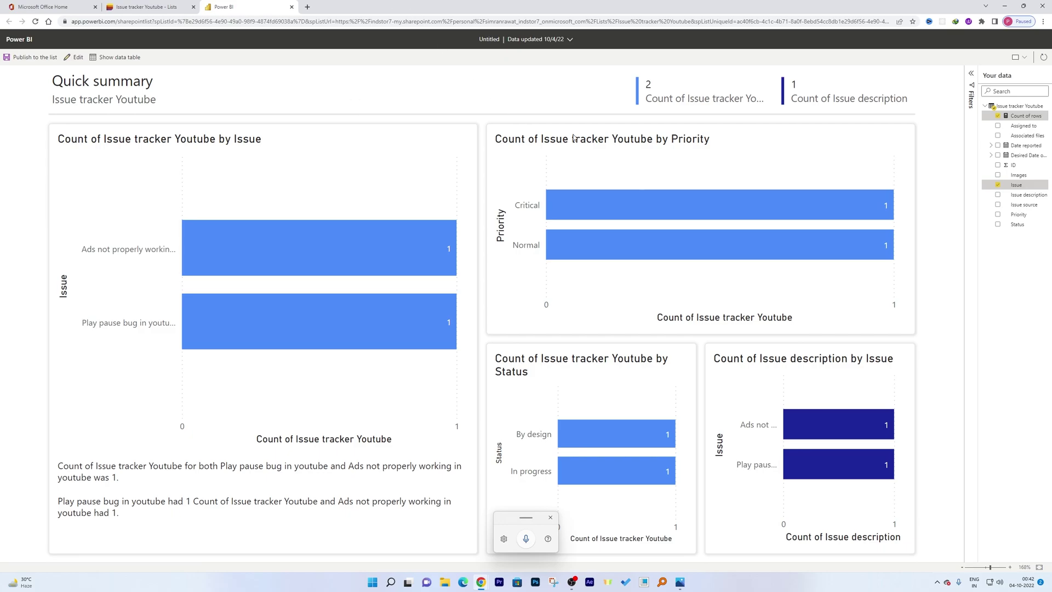
click(1019, 146)
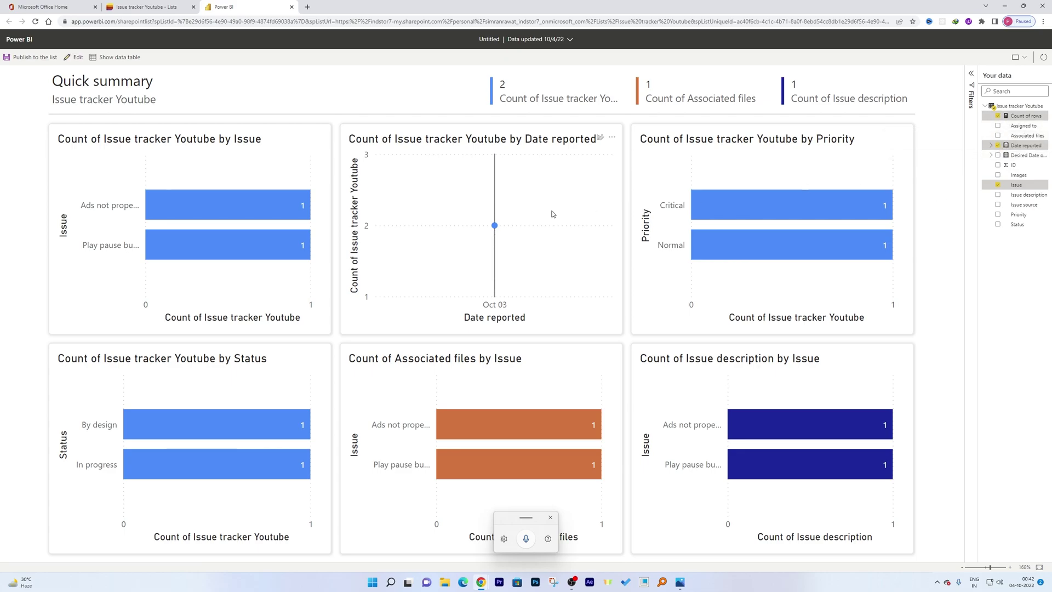
click(232, 251)
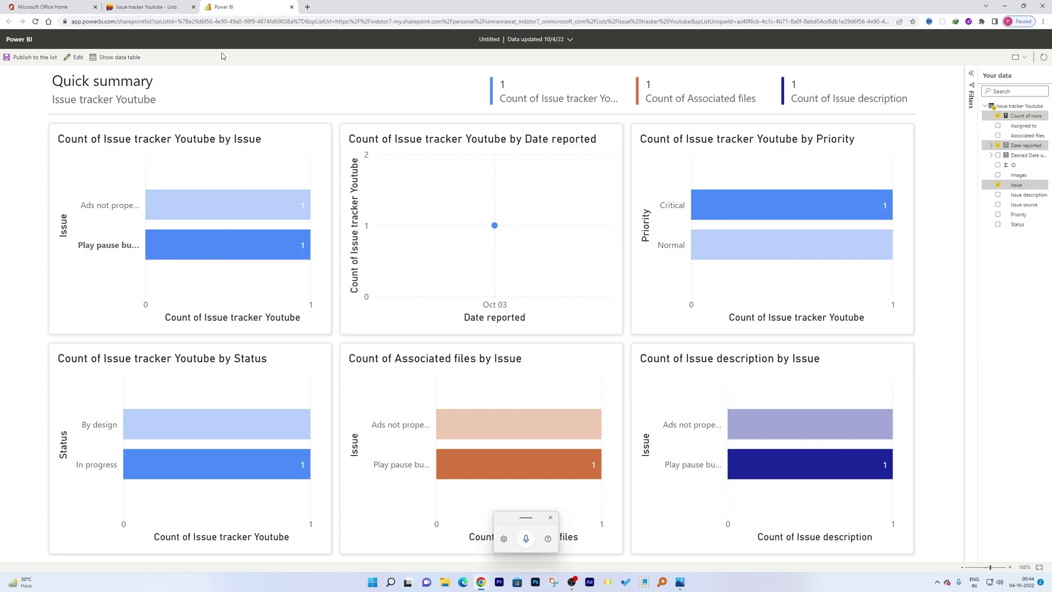
Return to the Lists tab and choose Create new view from the views menu
click(144, 4)
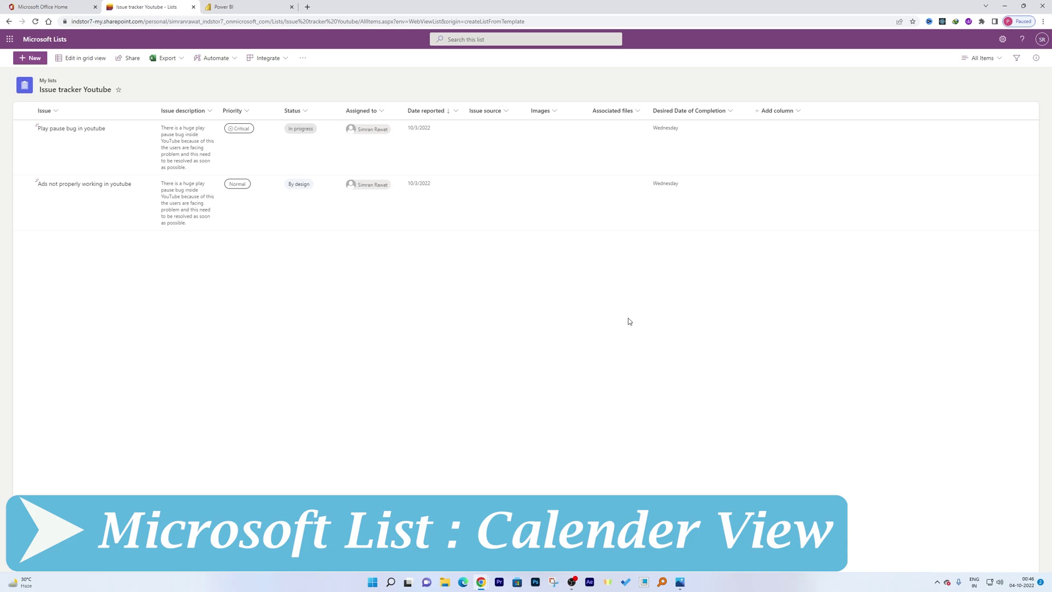
click(986, 64)
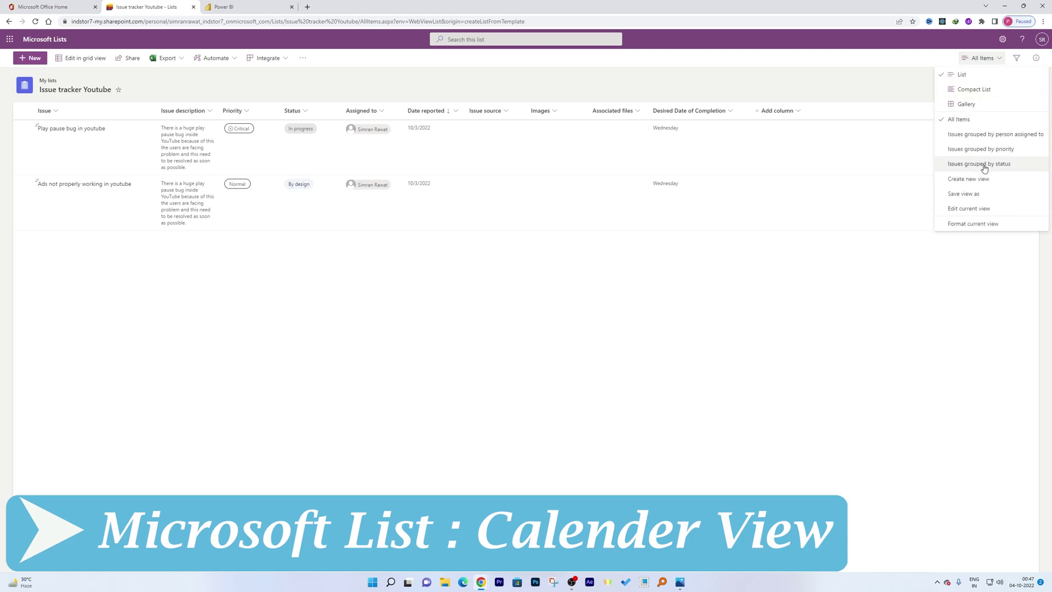
click(976, 183)
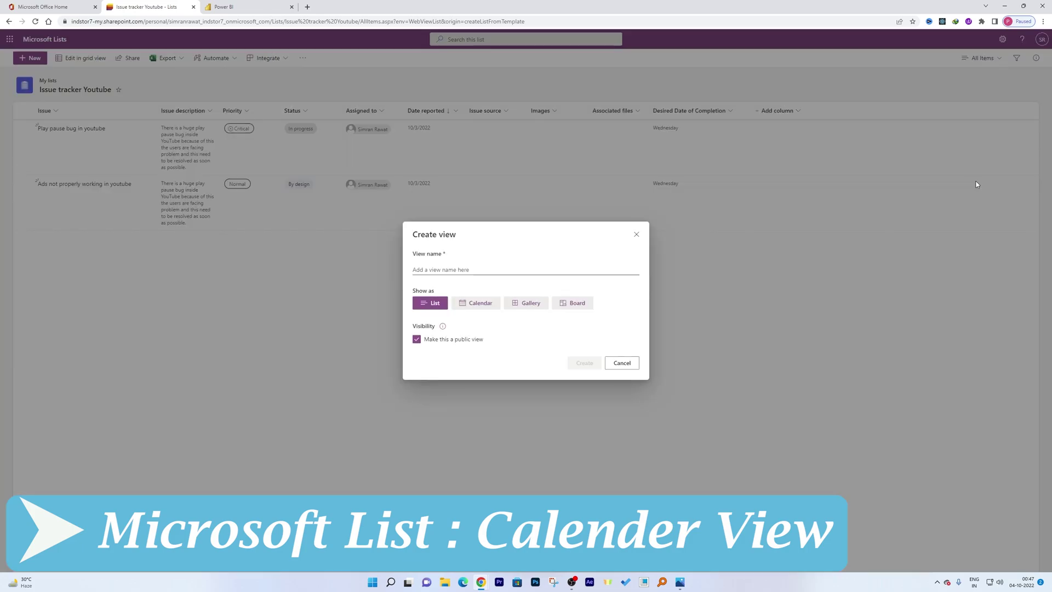
Show the view as a calendar, starting on Created and ending on Desired Date of Completion
click(482, 304)
key(super+h)
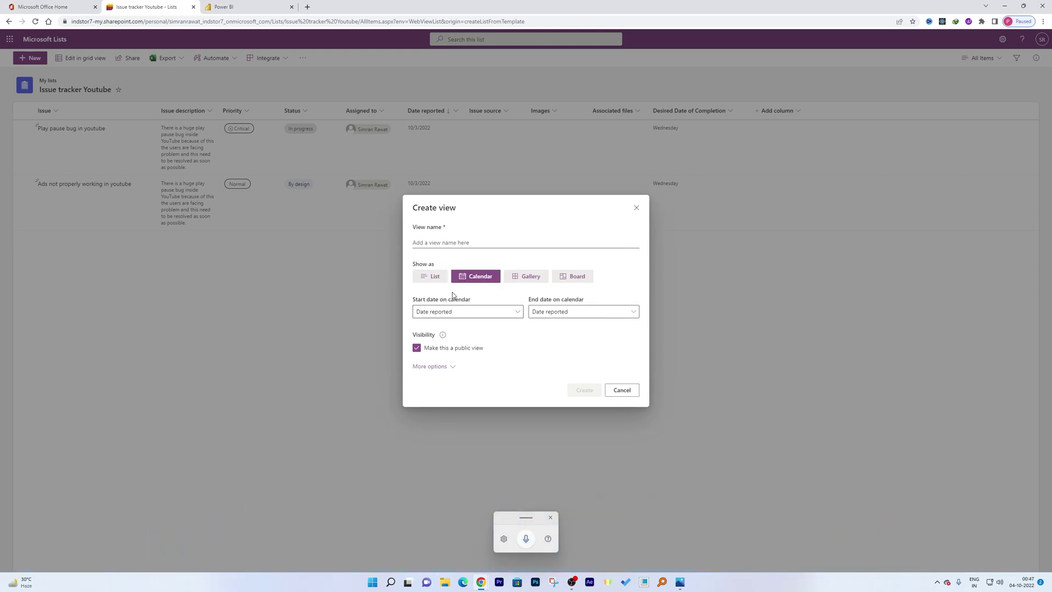
click(471, 316)
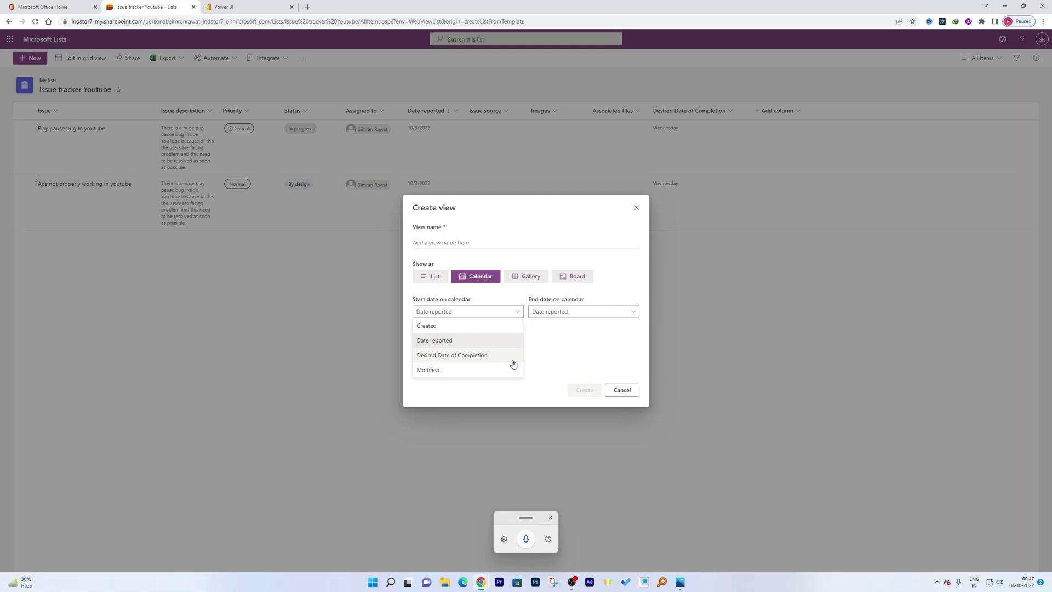
click(476, 356)
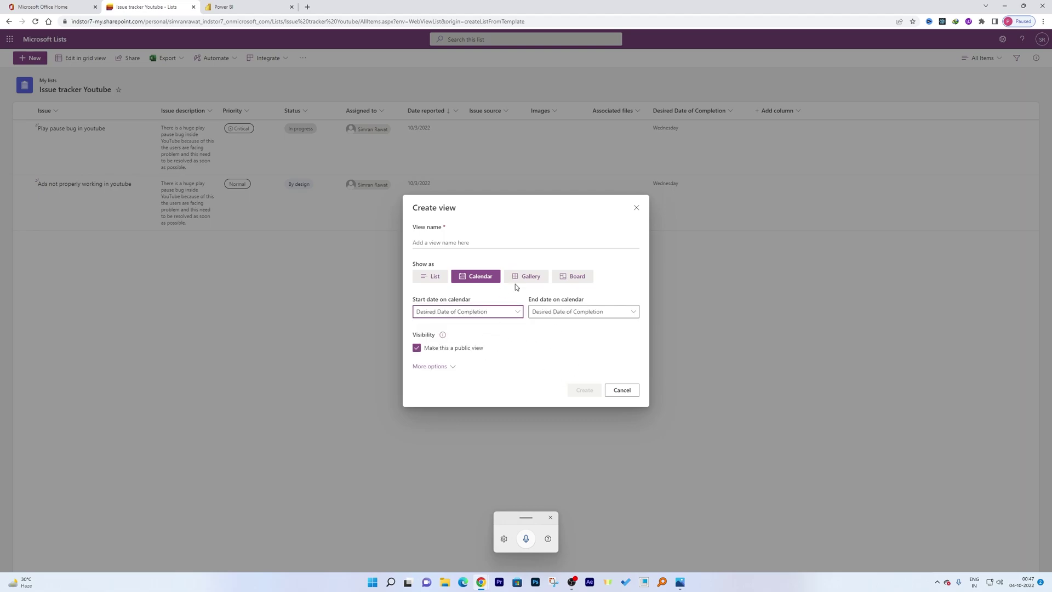
click(488, 311)
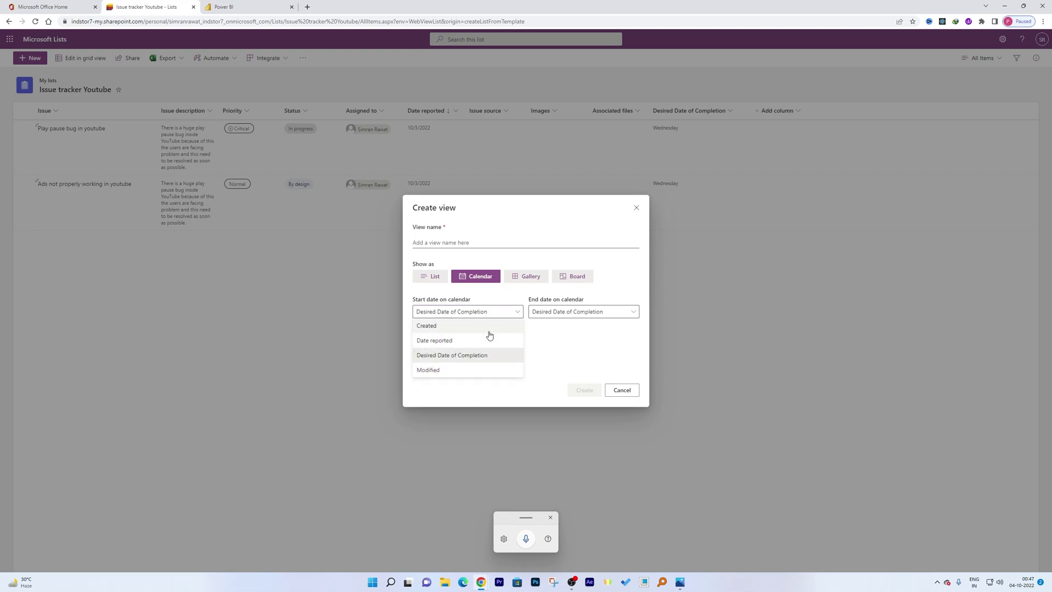
click(488, 334)
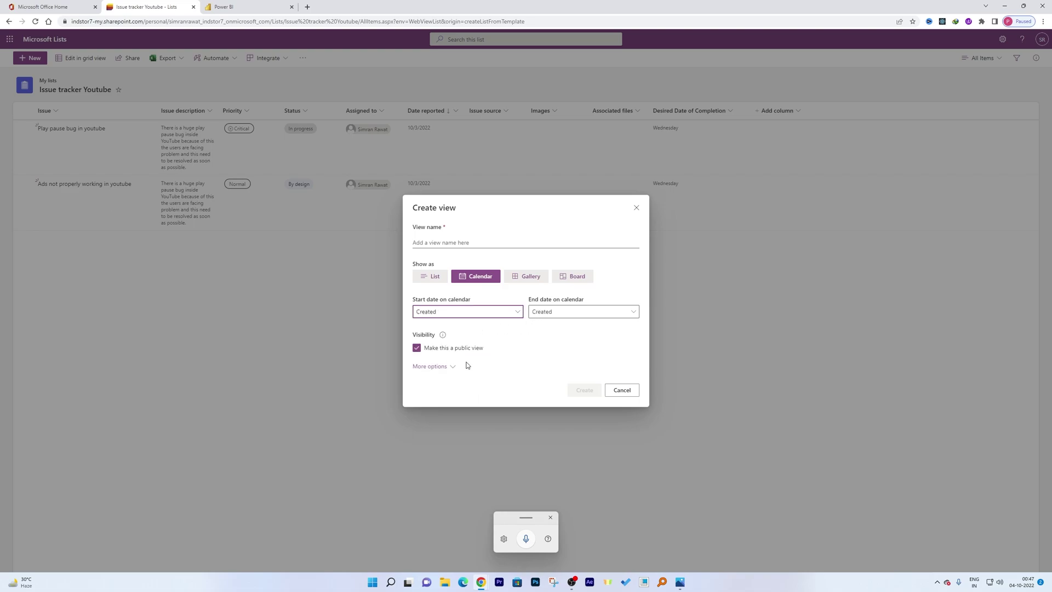
click(578, 311)
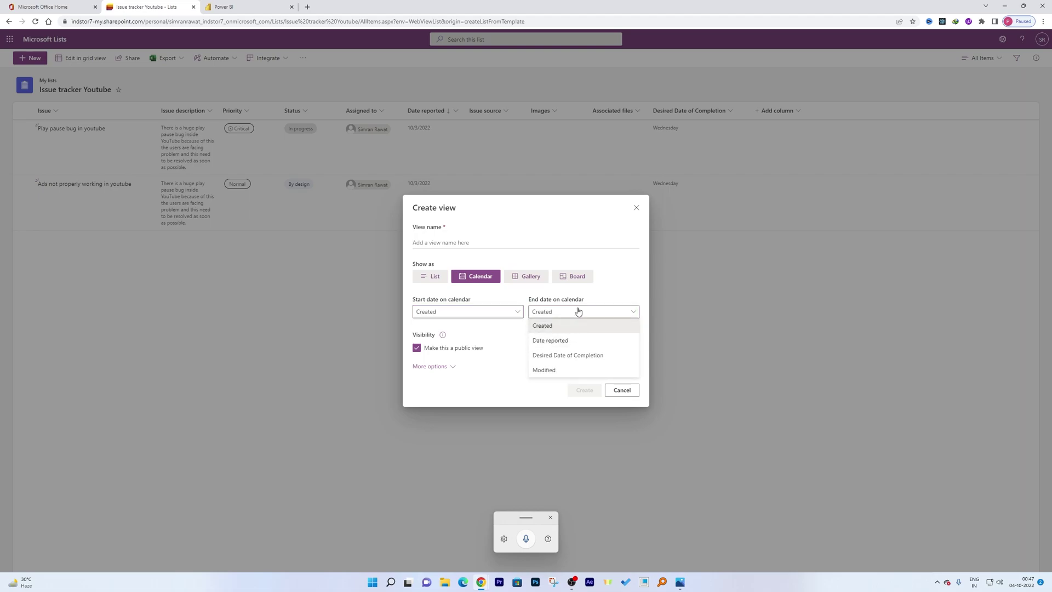
click(578, 355)
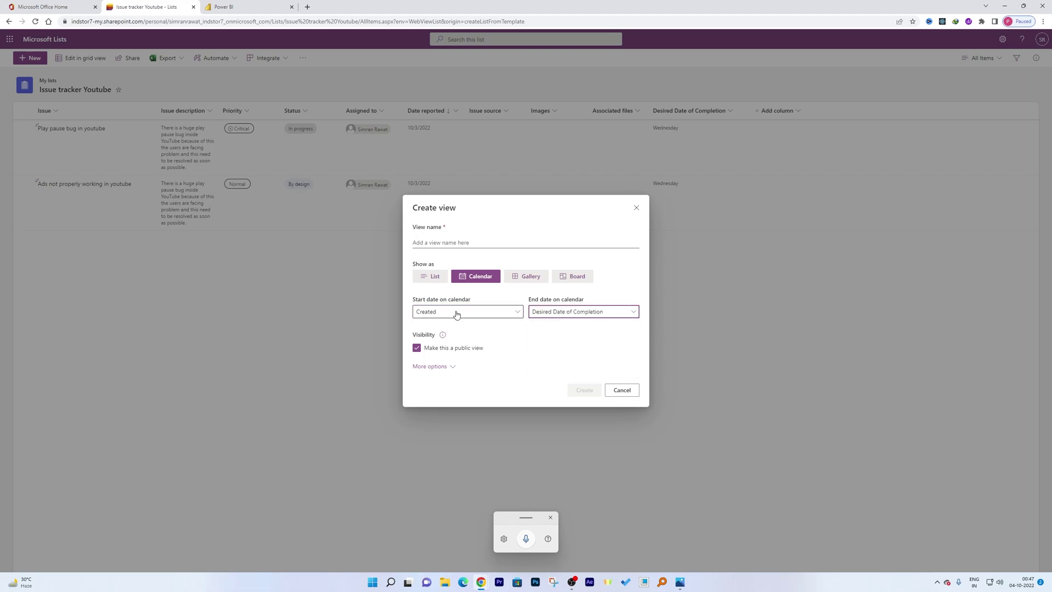
Name the view 'Calender' under More options and create it
click(432, 366)
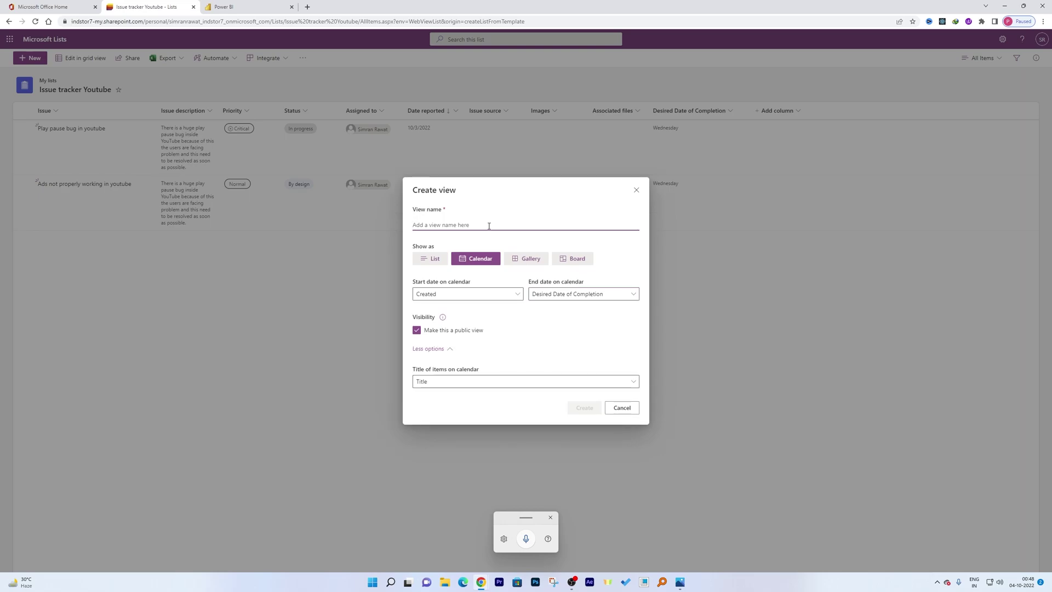
text(Calender)
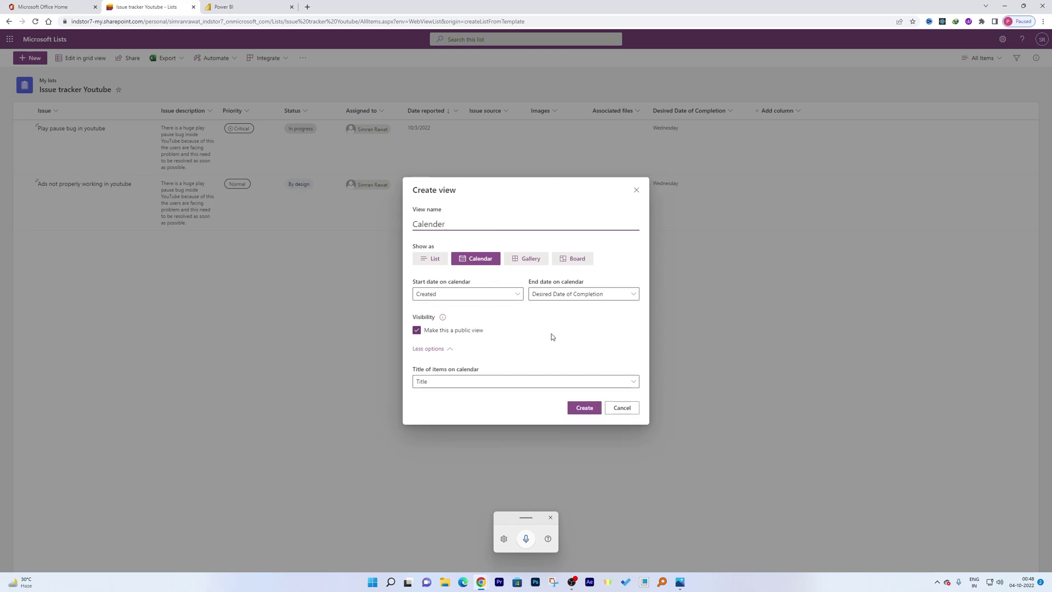
click(585, 409)
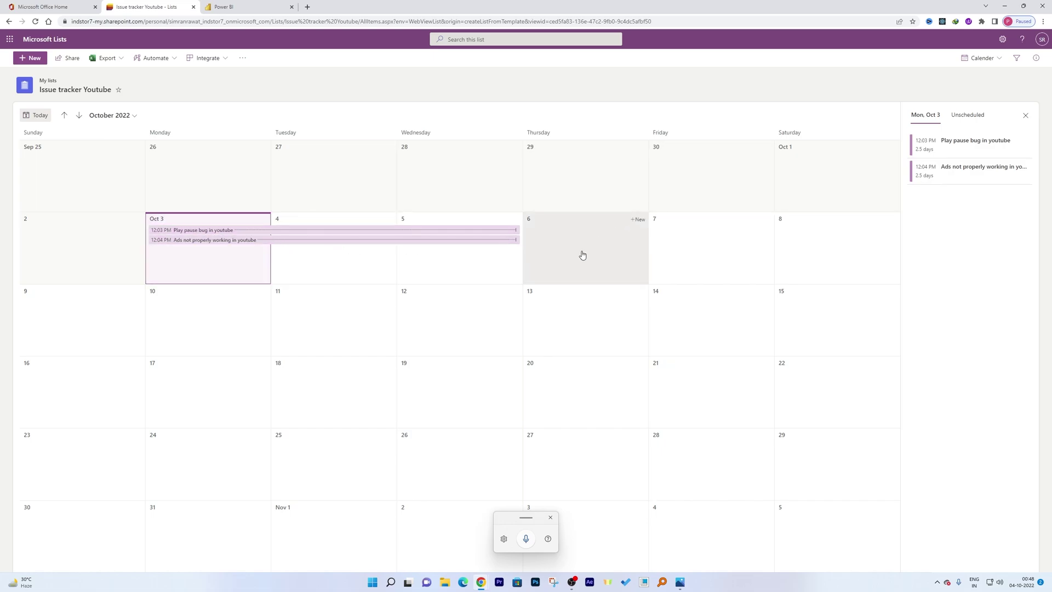
Switch from the Calender view back to All Items
click(996, 60)
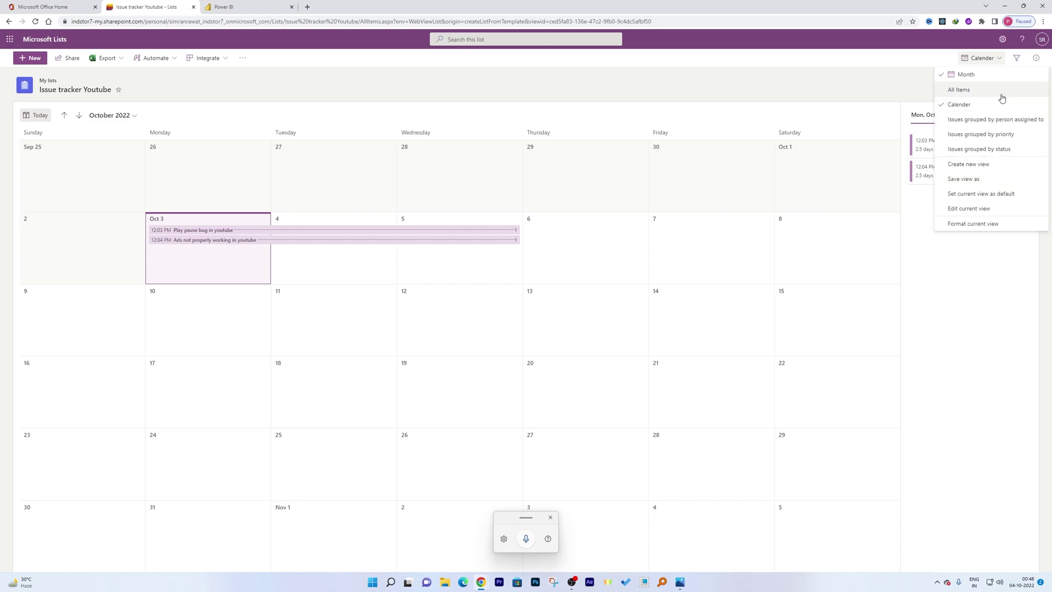
click(964, 90)
click(981, 58)
click(923, 66)
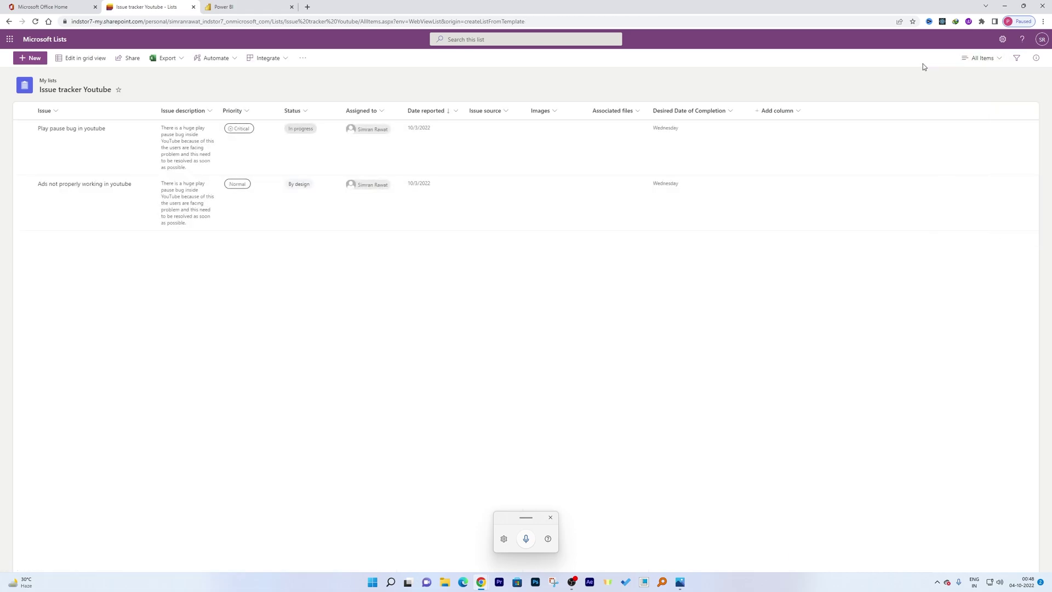